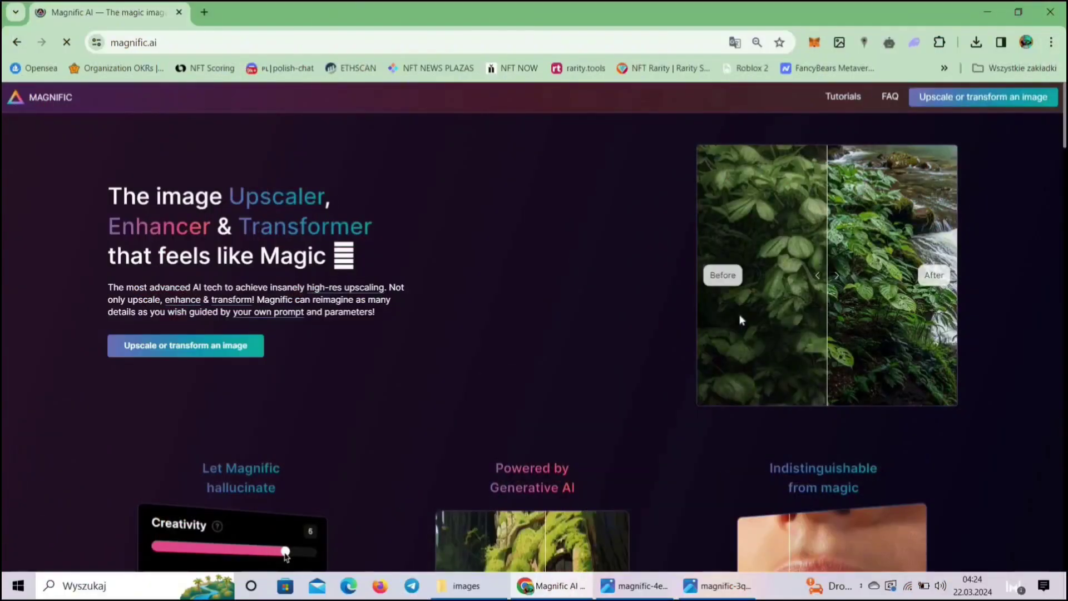
Scroll through the editor's before/after comparison of the earlier upscaled cartoon portrait.
scroll(740, 320, down, 3)
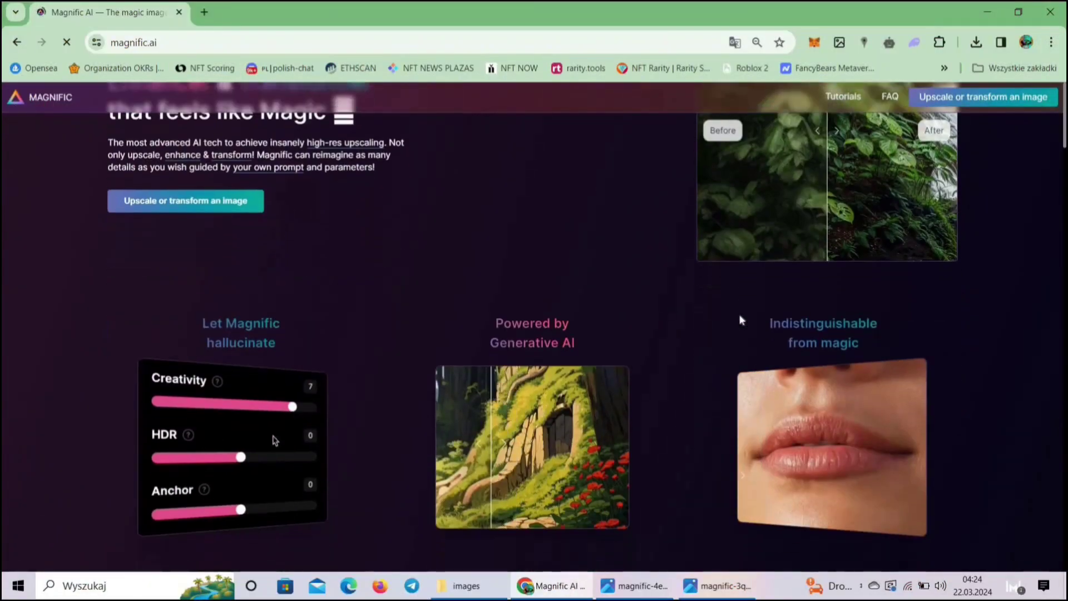
scroll(740, 315, down, 2)
scroll(740, 319, up, 5)
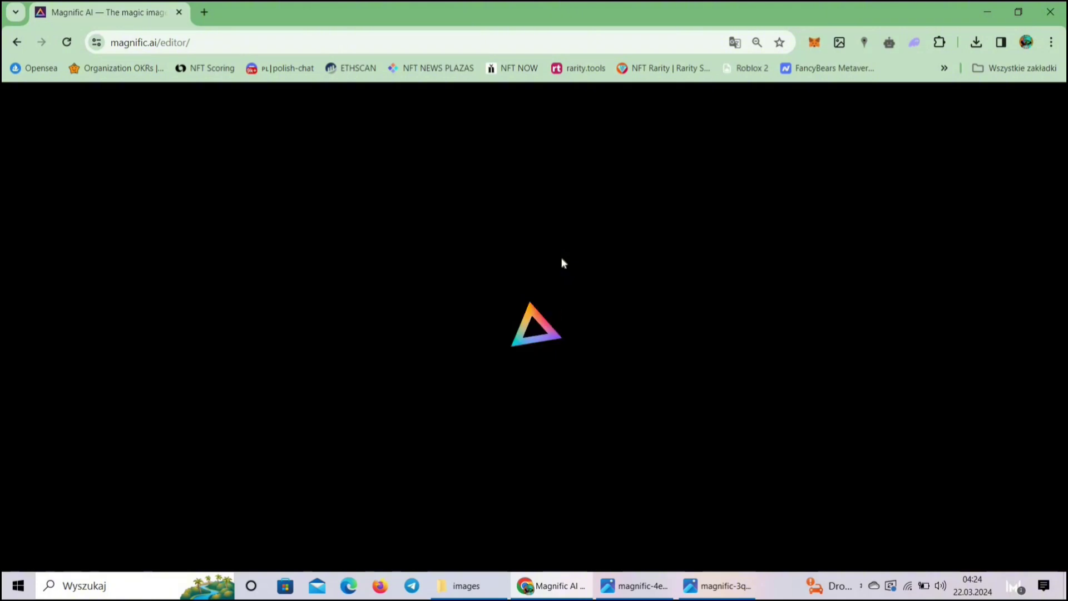
scroll(609, 313, down, 1)
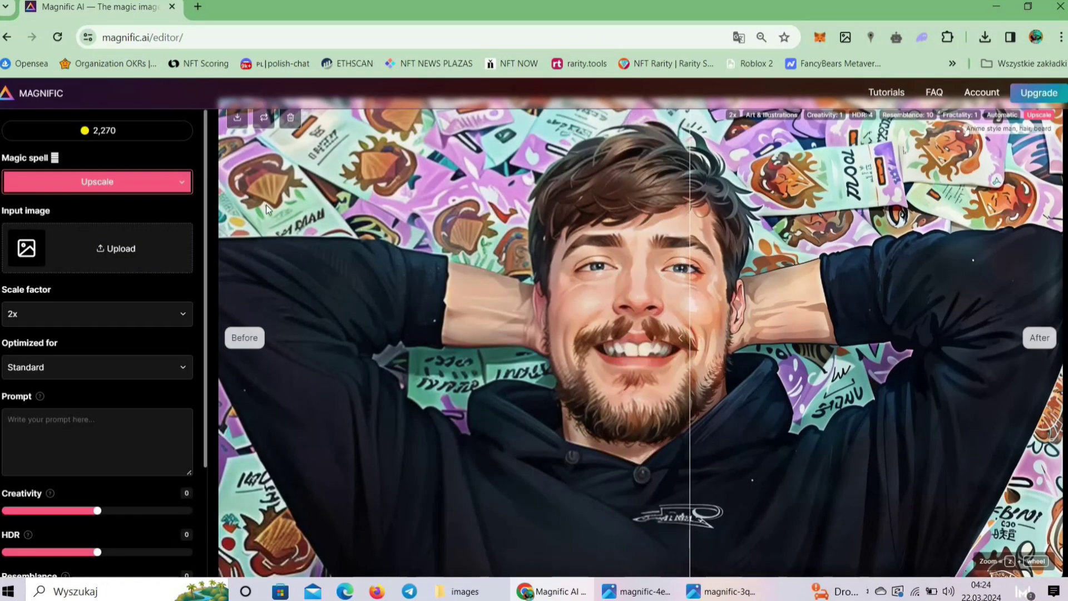
scroll(266, 207, up, 1)
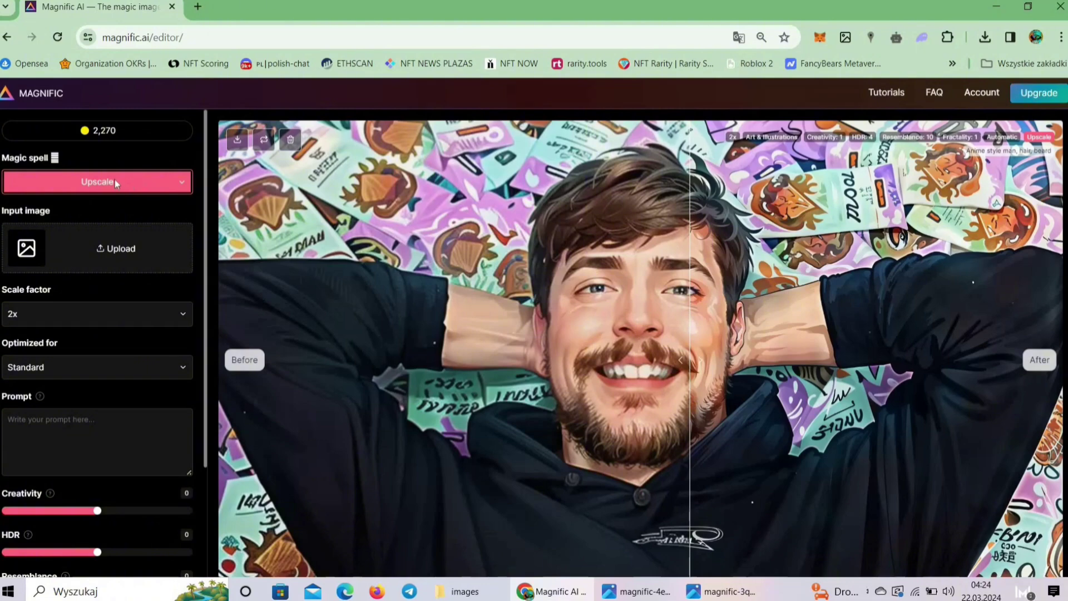
Change the magic spell from Upscale to Style Transfer and read its Beta notice.
click(96, 183)
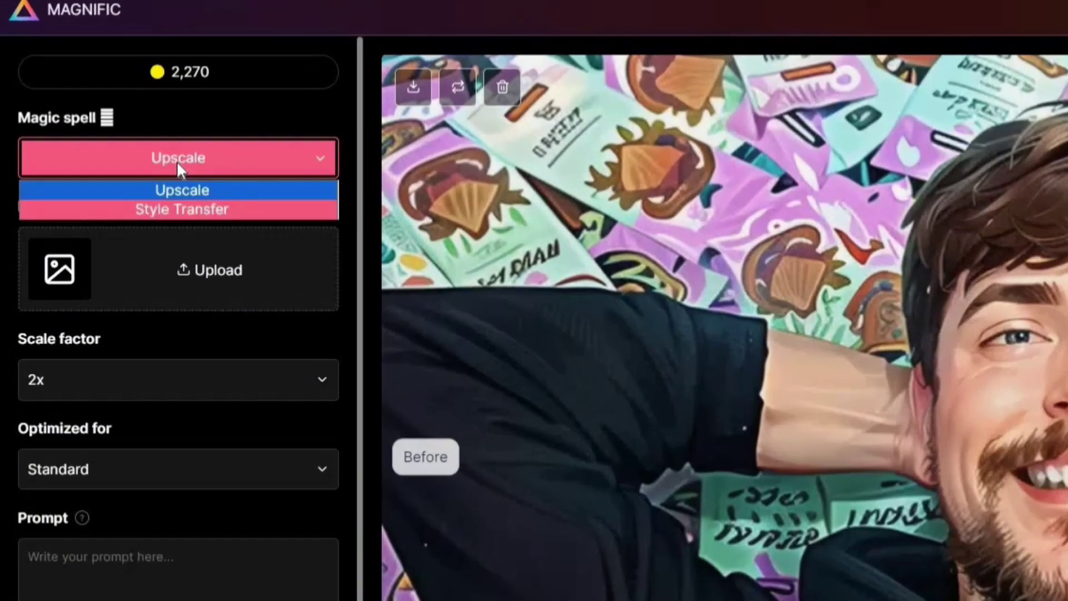
click(193, 209)
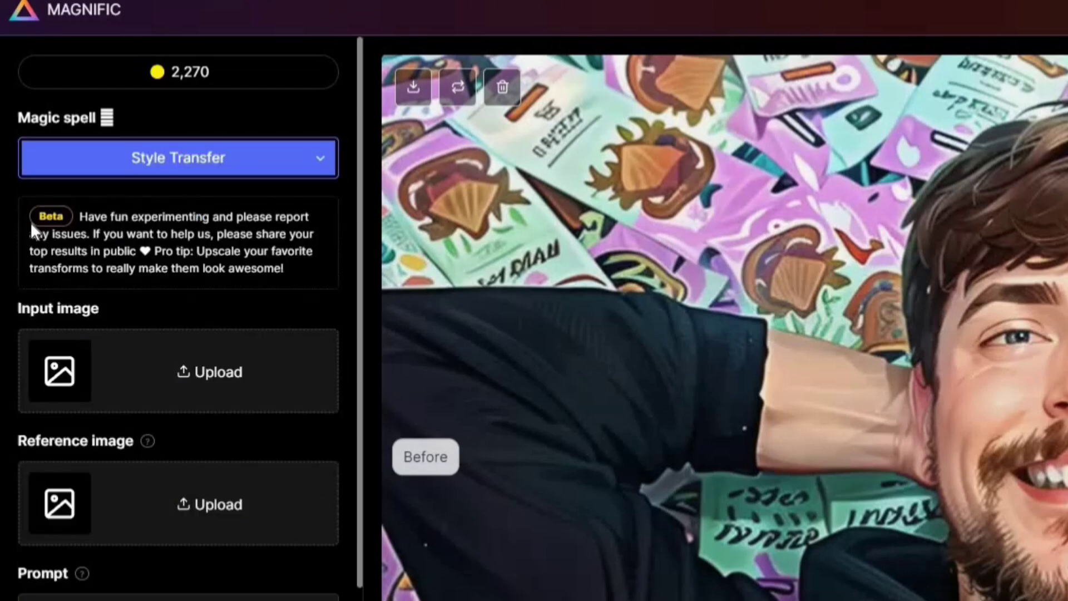
drag(31, 215, 311, 270)
click(311, 269)
scroll(310, 269, down, 1)
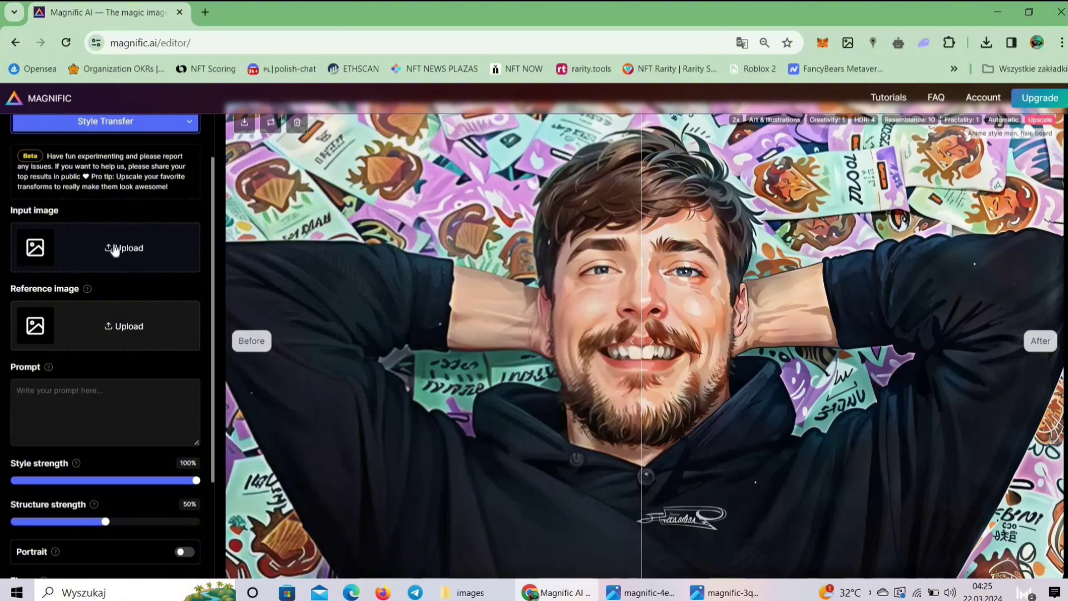
Load the second portrait as the input image and the 'anime' picture as the reference image.
click(501, 528)
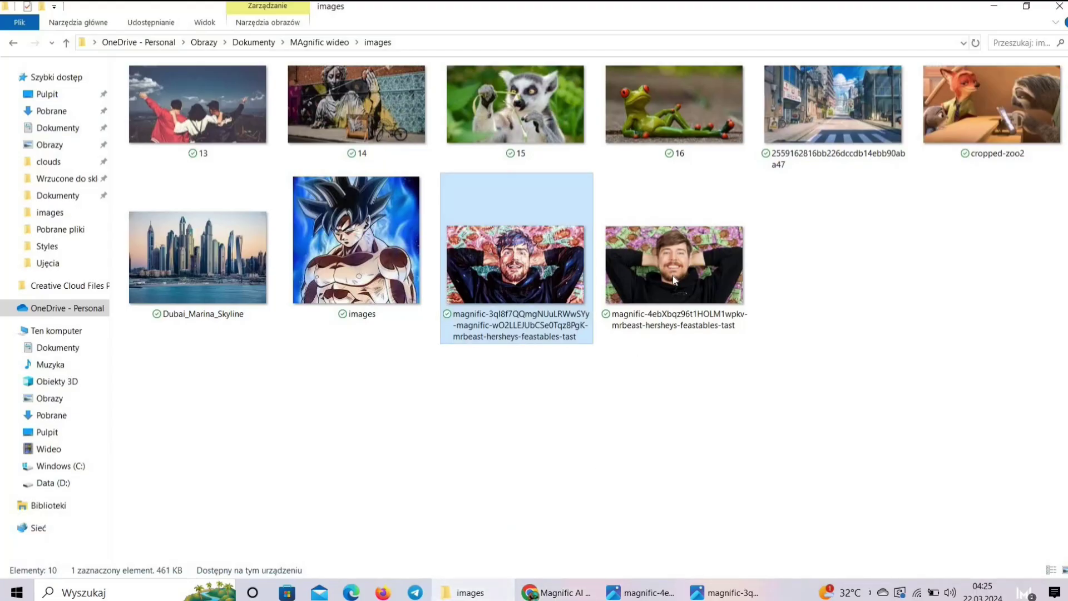
drag(649, 327, 604, 334)
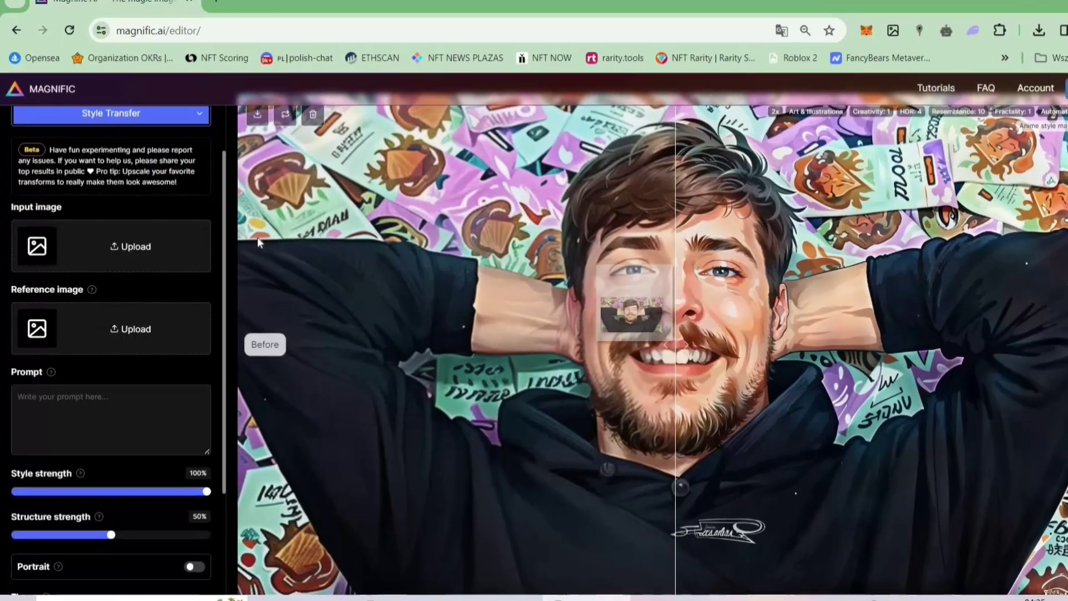
drag(644, 334, 238, 259)
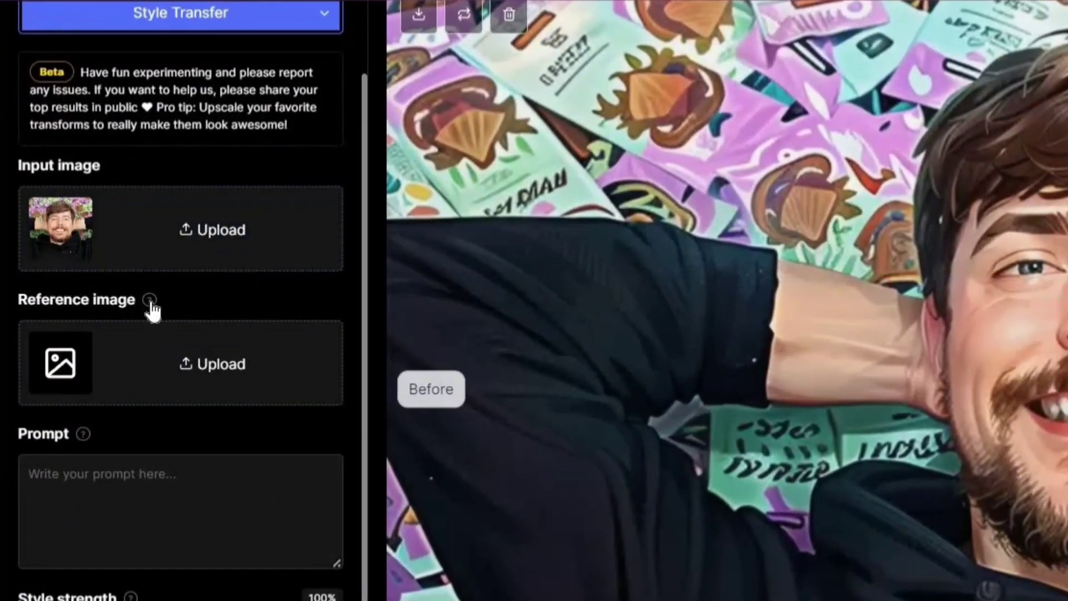
mouse_move(150, 303)
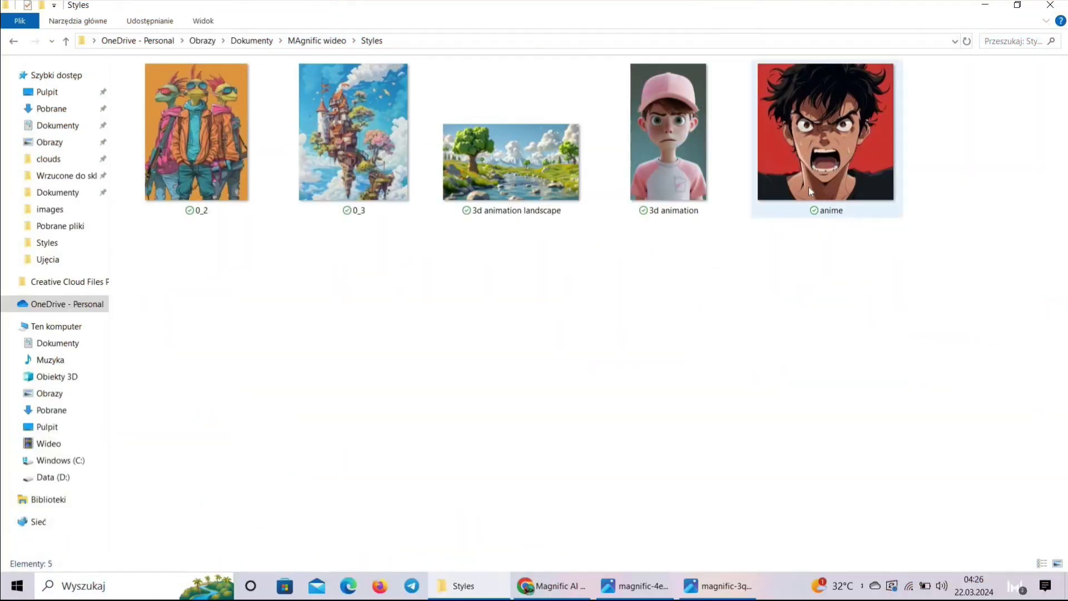
drag(809, 186, 153, 333)
key(alt+Tab)
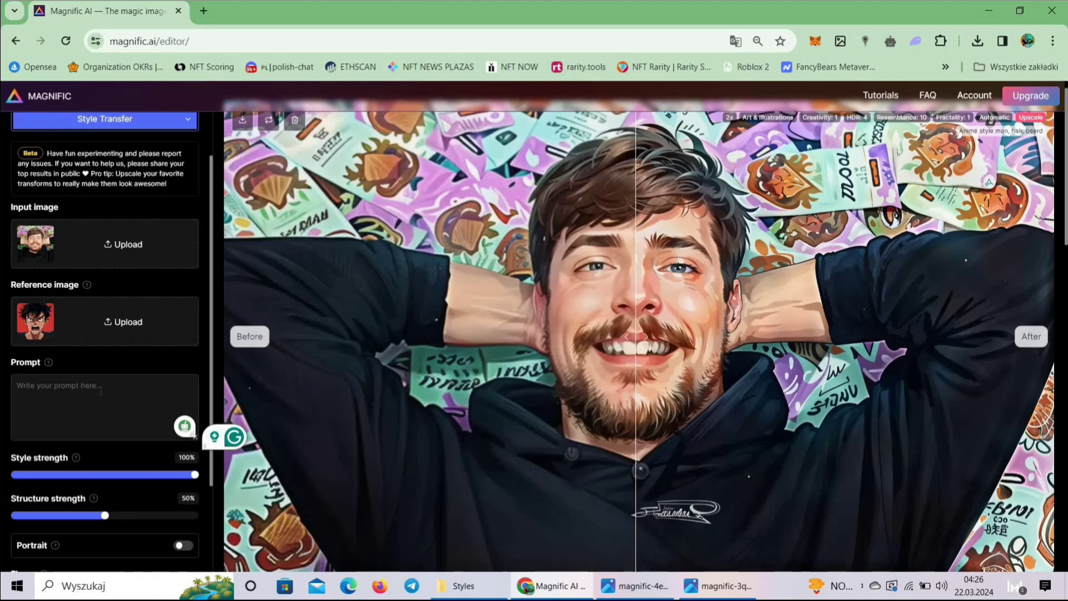
Enter the prompt 'Anime character, bold black outlines, detailed, red background'.
text(An)
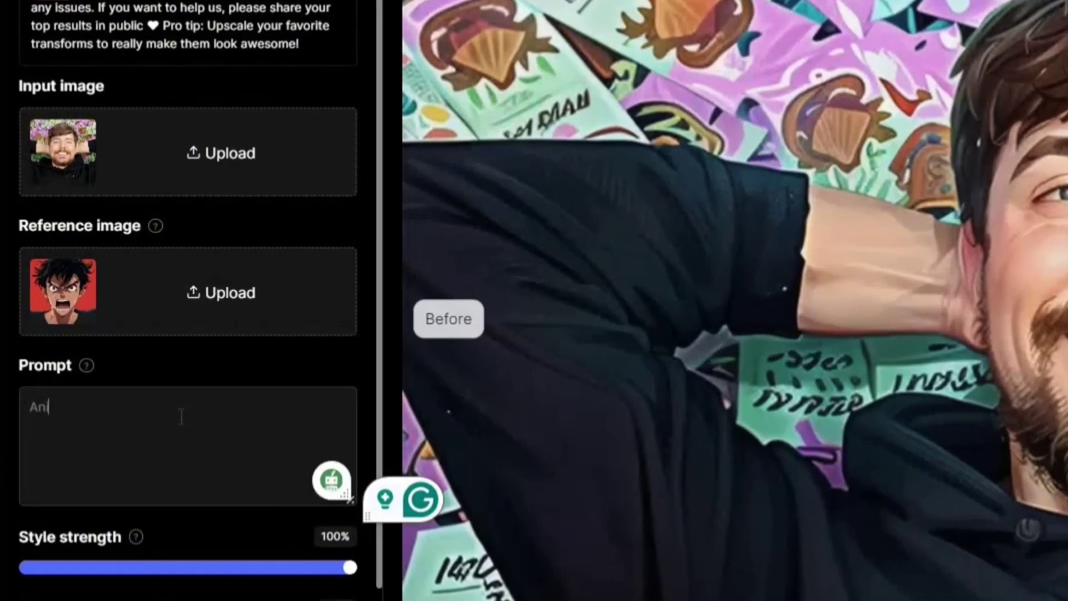
text(ime character, b)
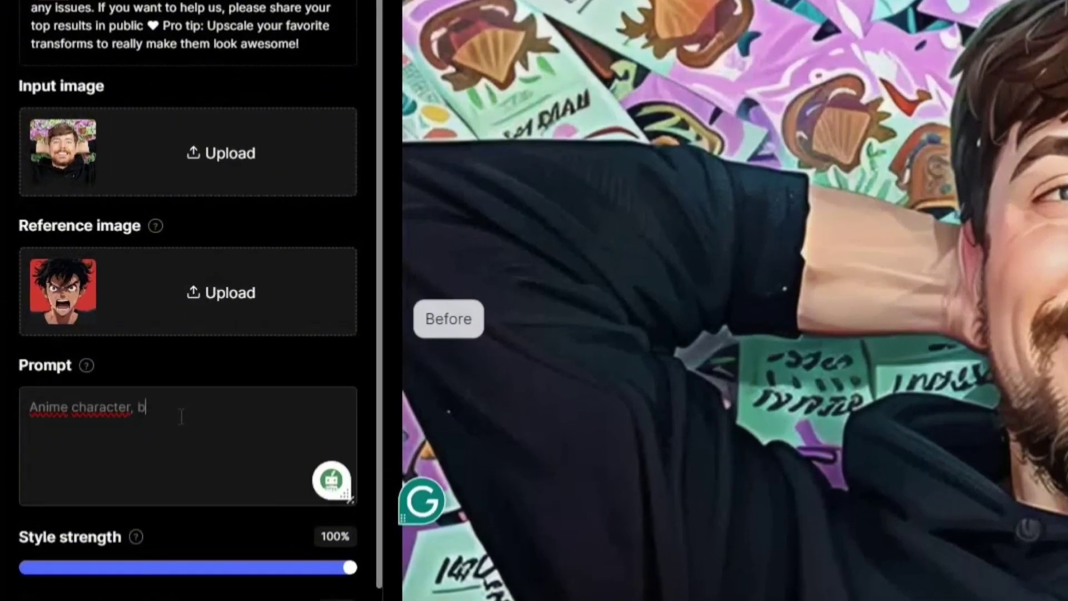
text(old black out)
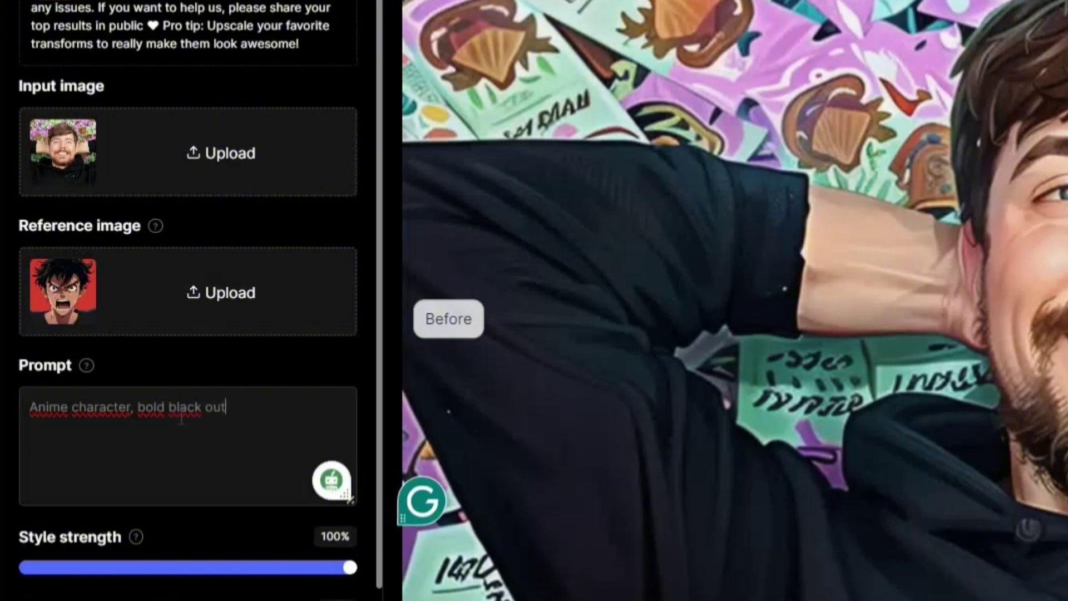
text(lines, deta)
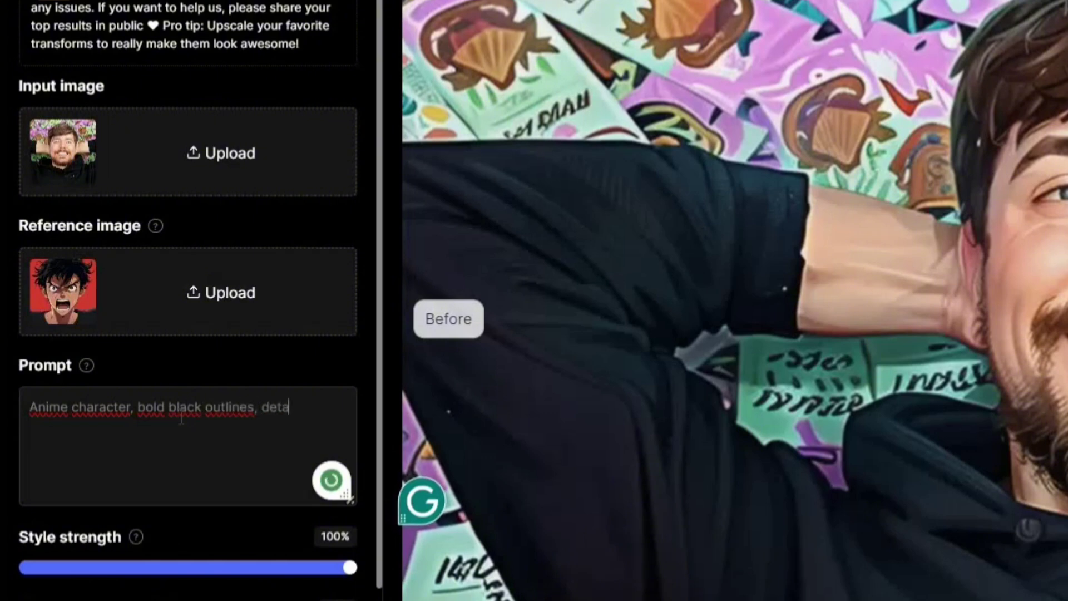
text(iled, red background)
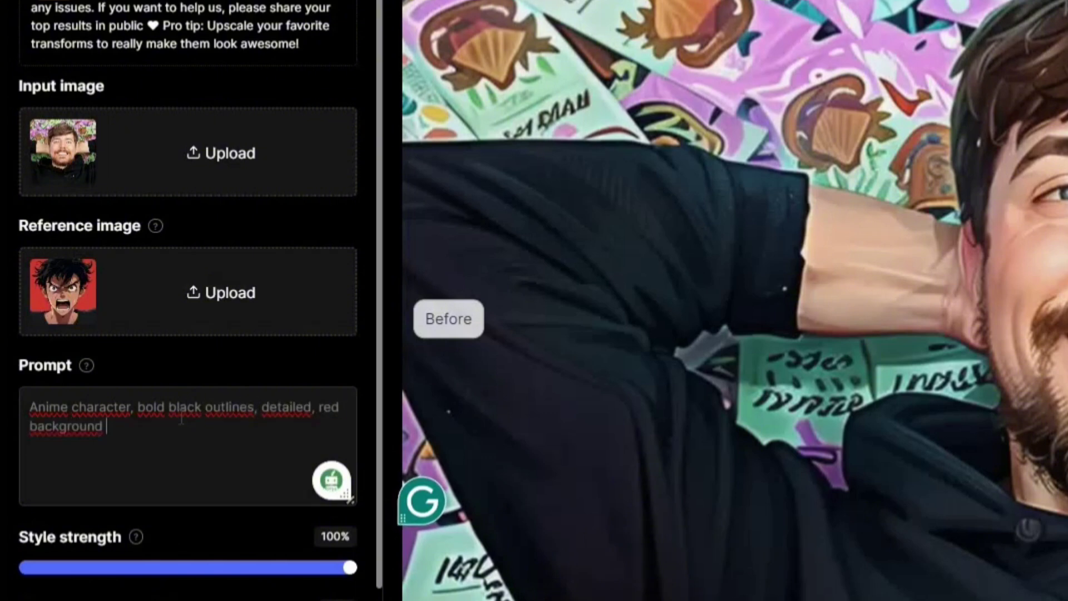
scroll(136, 367, down, 3)
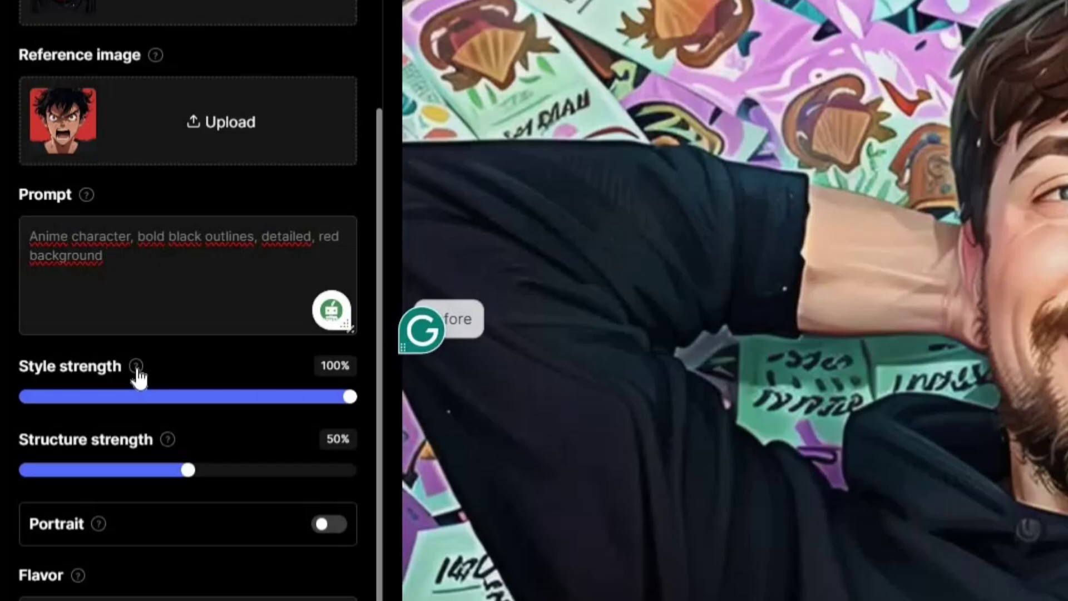
Set the Style strength slider to 65%, leaving structure strength at 50%.
mouse_move(137, 371)
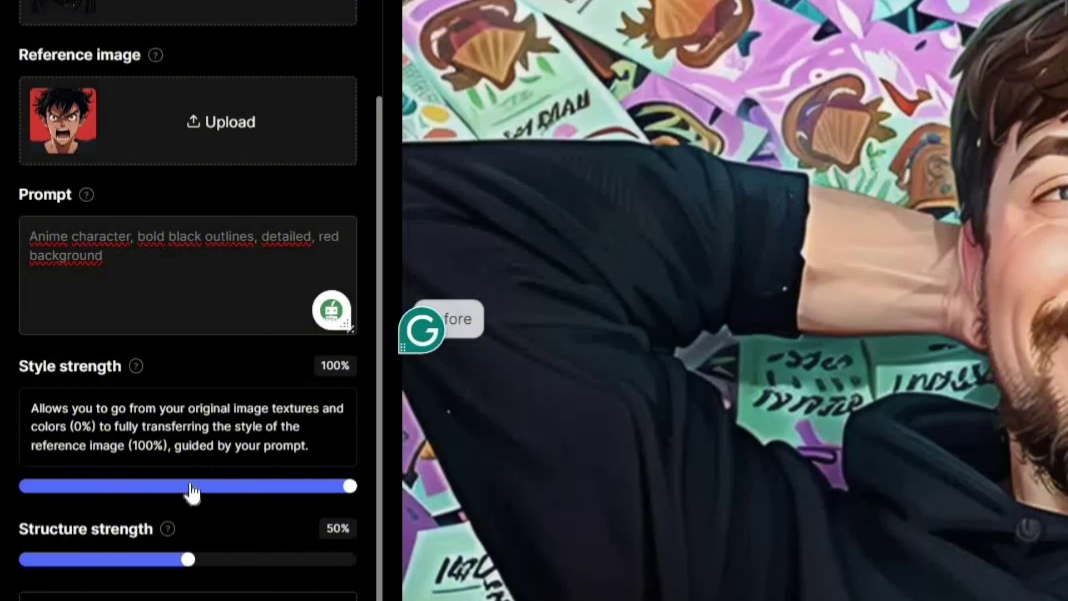
drag(245, 496, 190, 503)
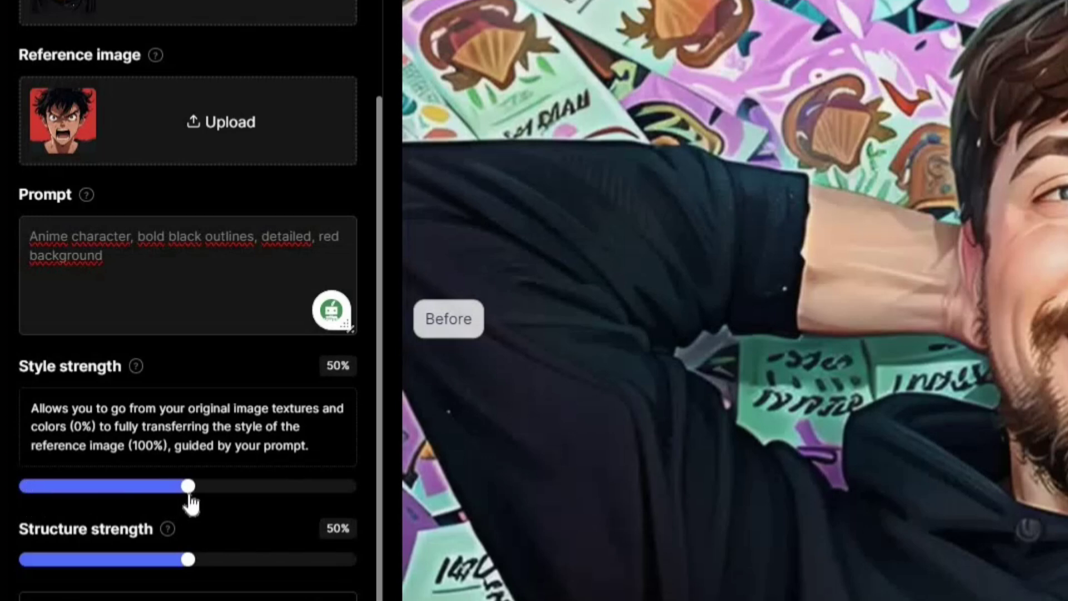
drag(317, 501, 276, 499)
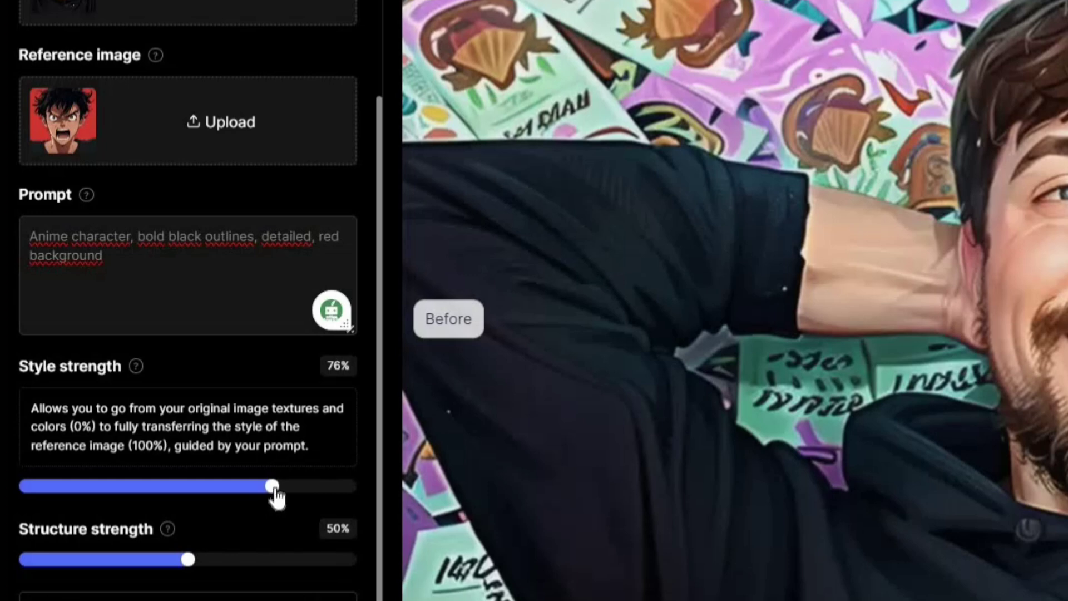
drag(272, 494, 376, 493)
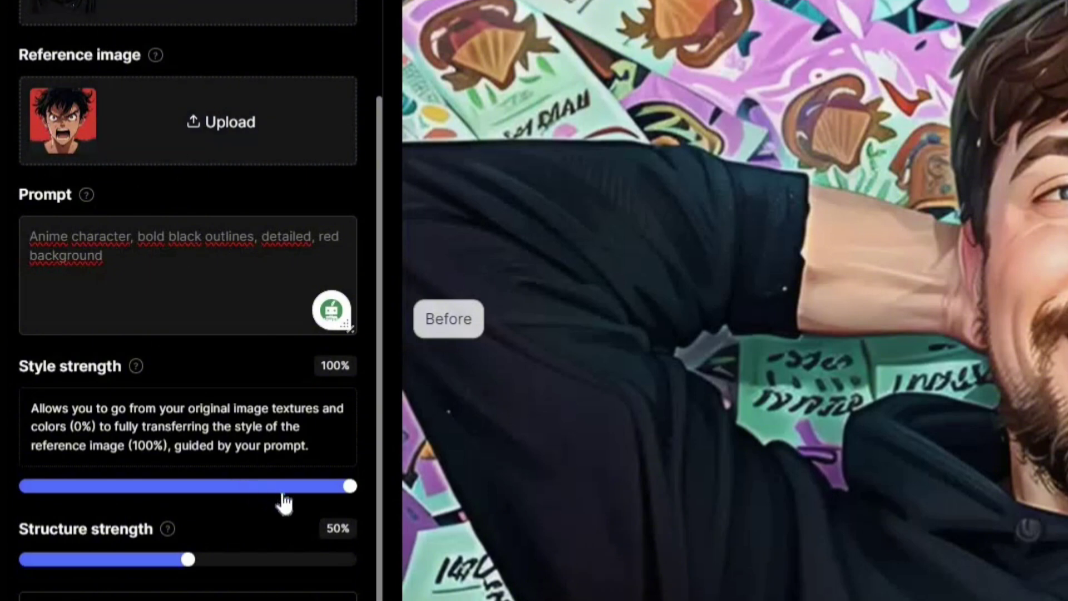
click(238, 487)
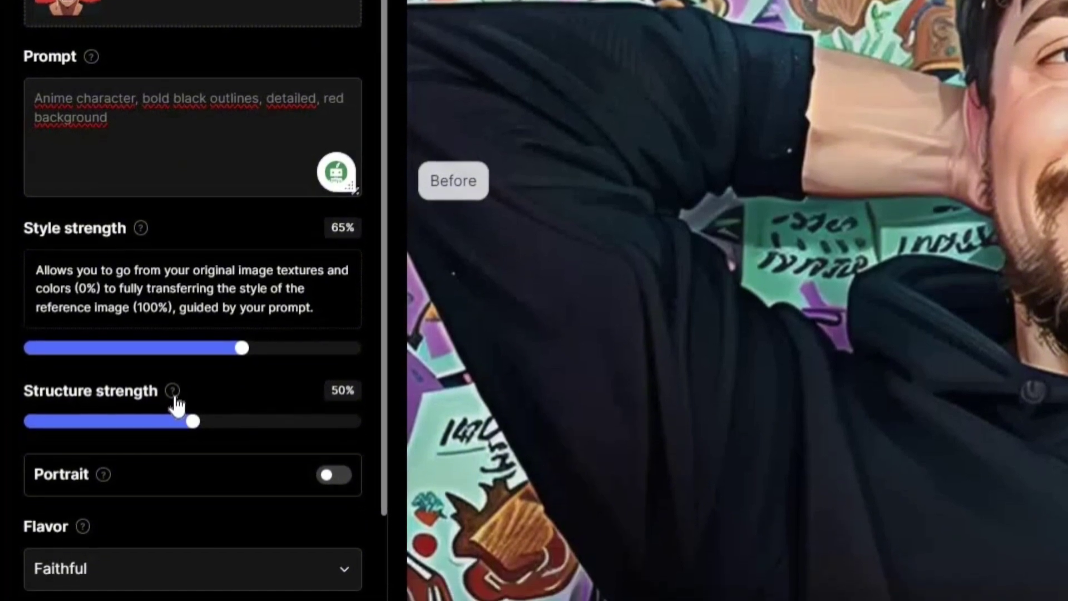
Raise Structure strength from 50% to about 90% after reading its help text.
click(171, 447)
scroll(208, 409, down, 2)
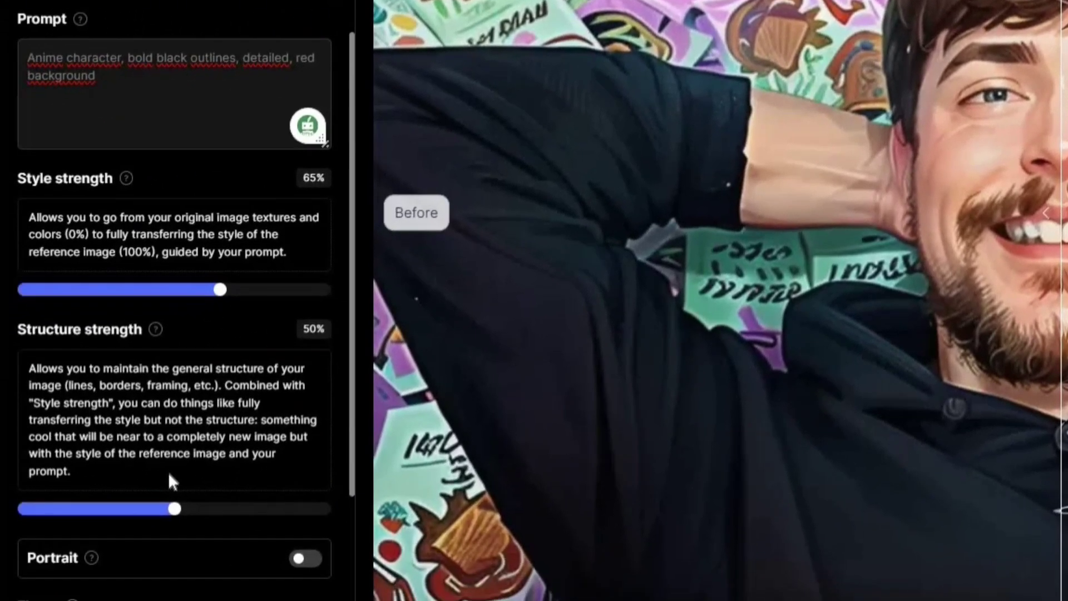
scroll(169, 474, down, 1)
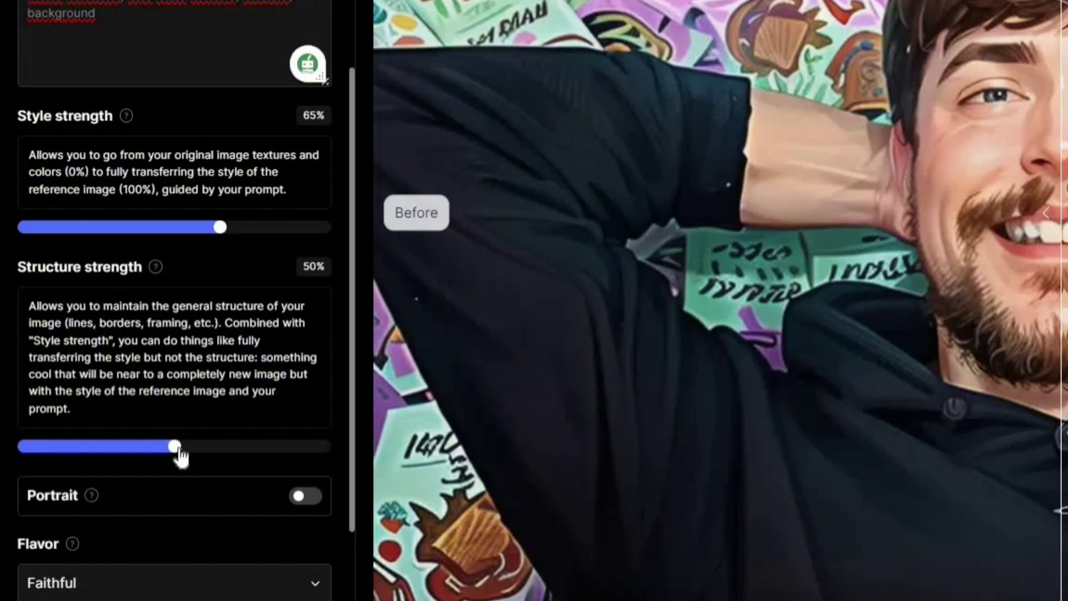
click(303, 451)
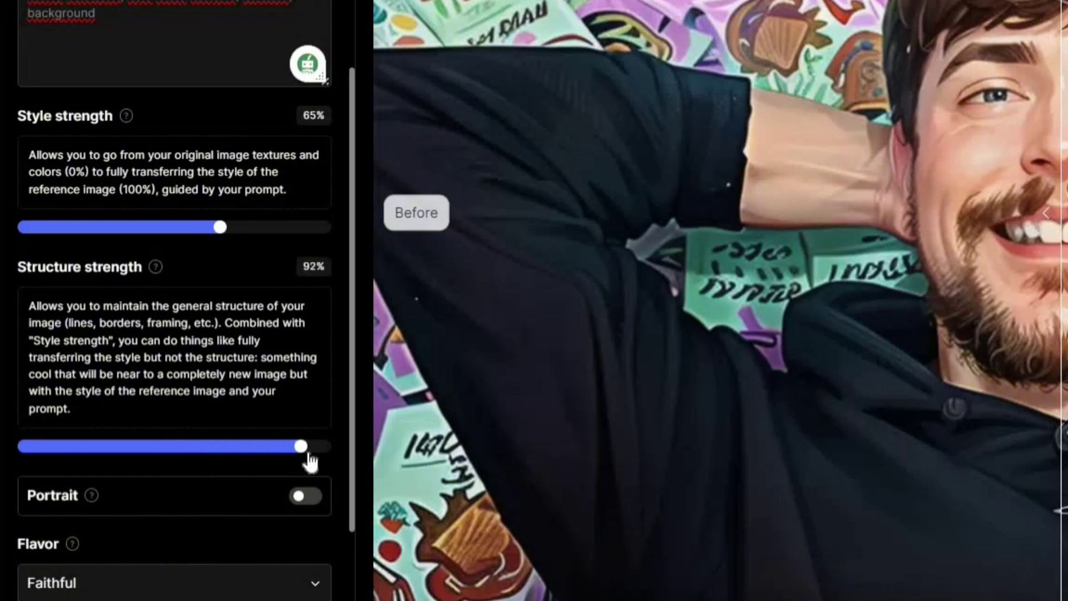
scroll(310, 329, down, 3)
Turn on Portrait mode, choose the Super Pop style, and keep No beautifier.
click(312, 329)
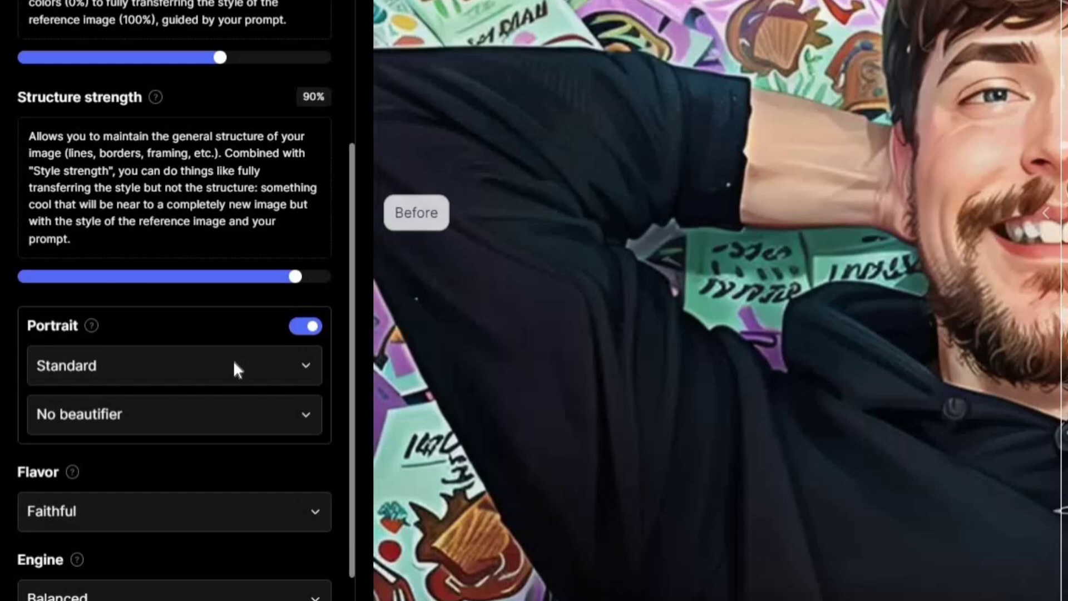
click(234, 368)
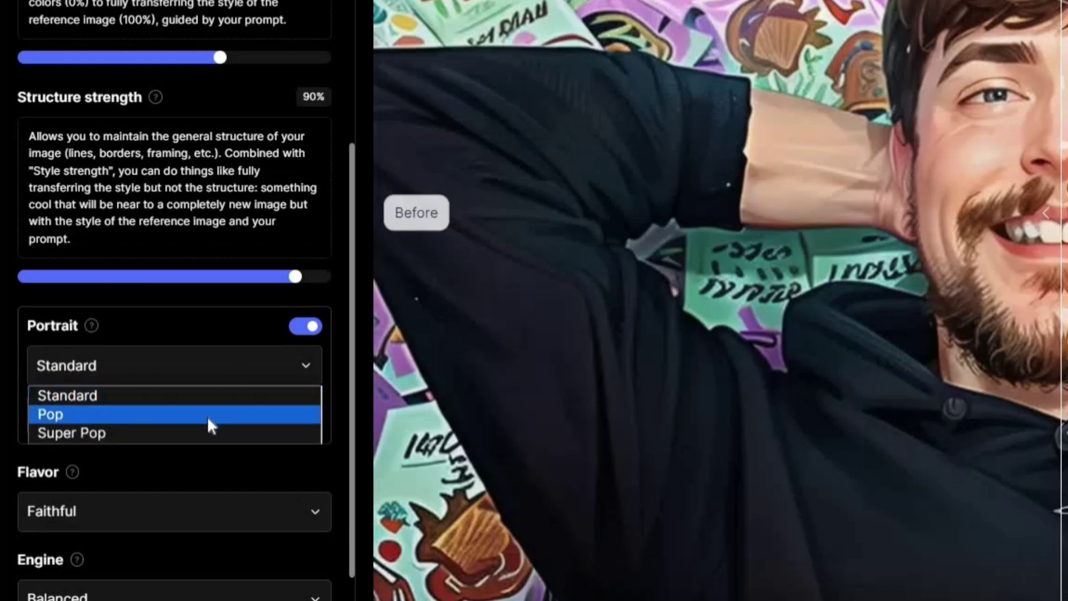
click(93, 327)
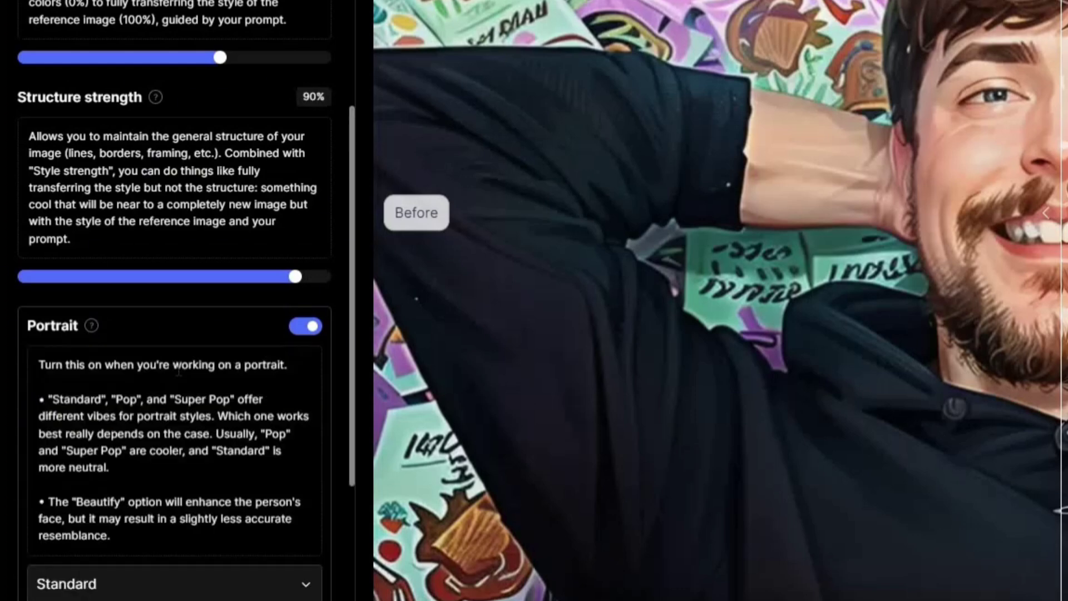
scroll(176, 367, down, 4)
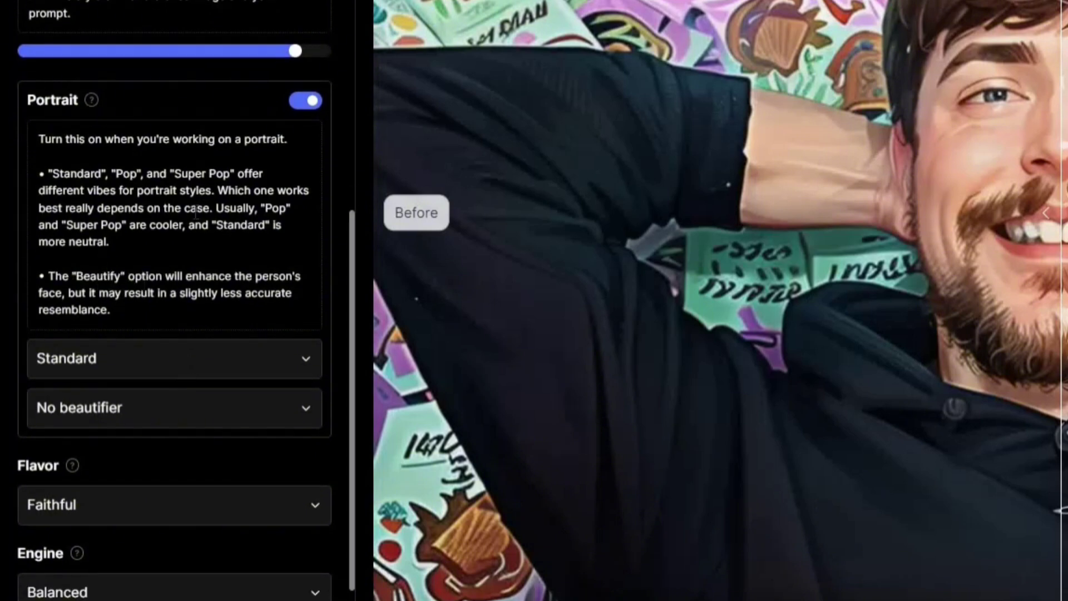
drag(211, 208, 256, 238)
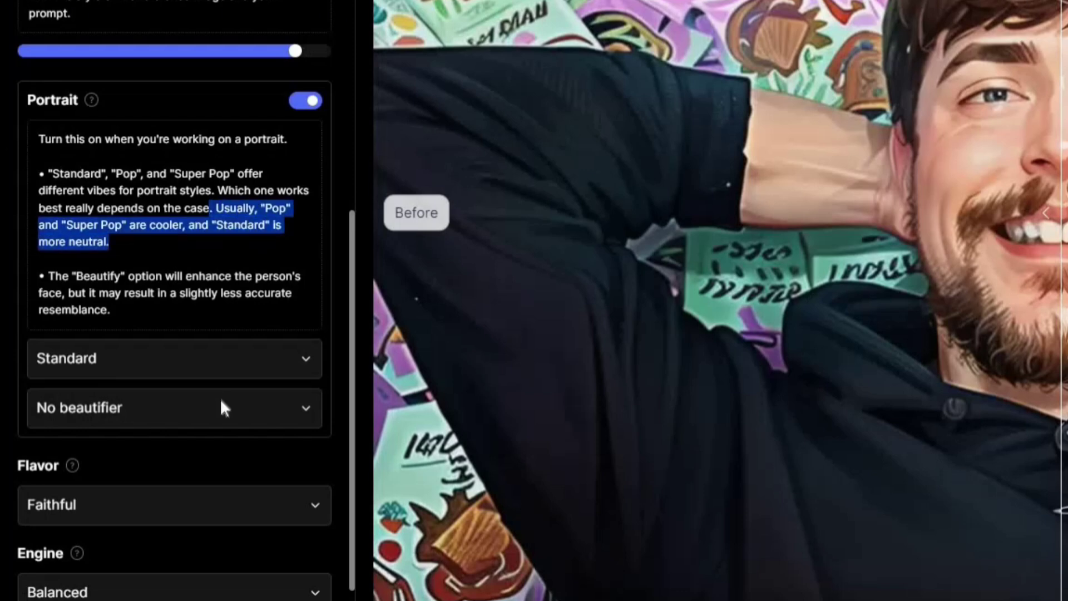
click(225, 366)
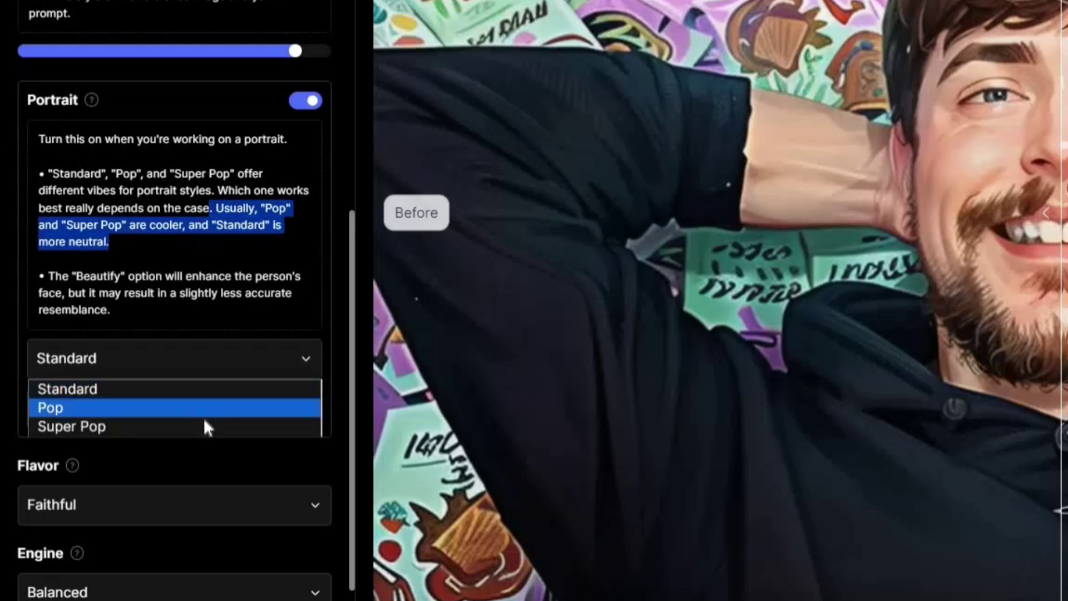
click(205, 426)
click(220, 414)
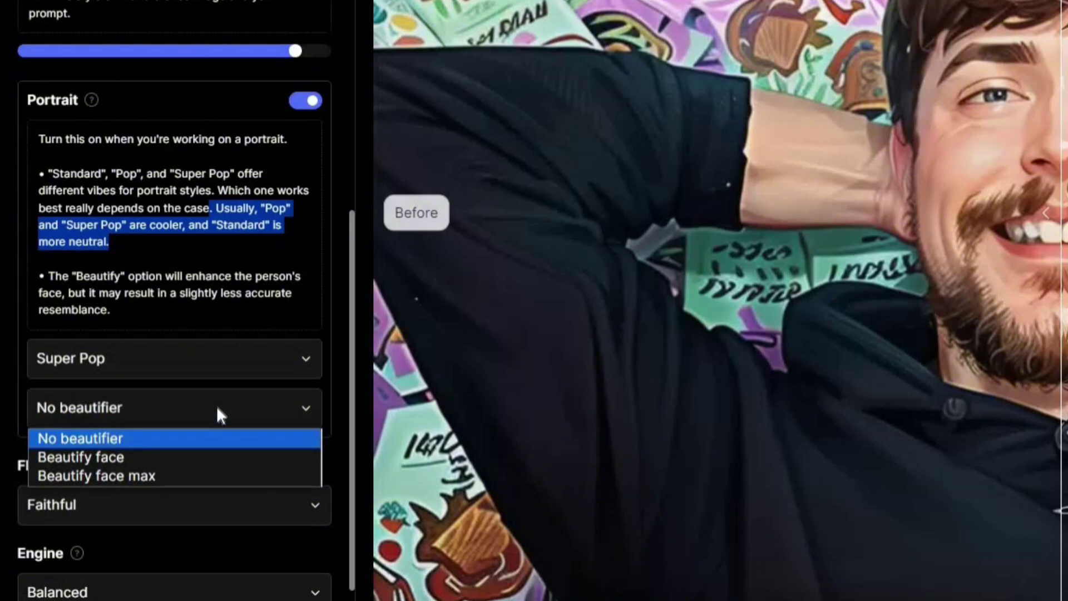
scroll(84, 332, down, 3)
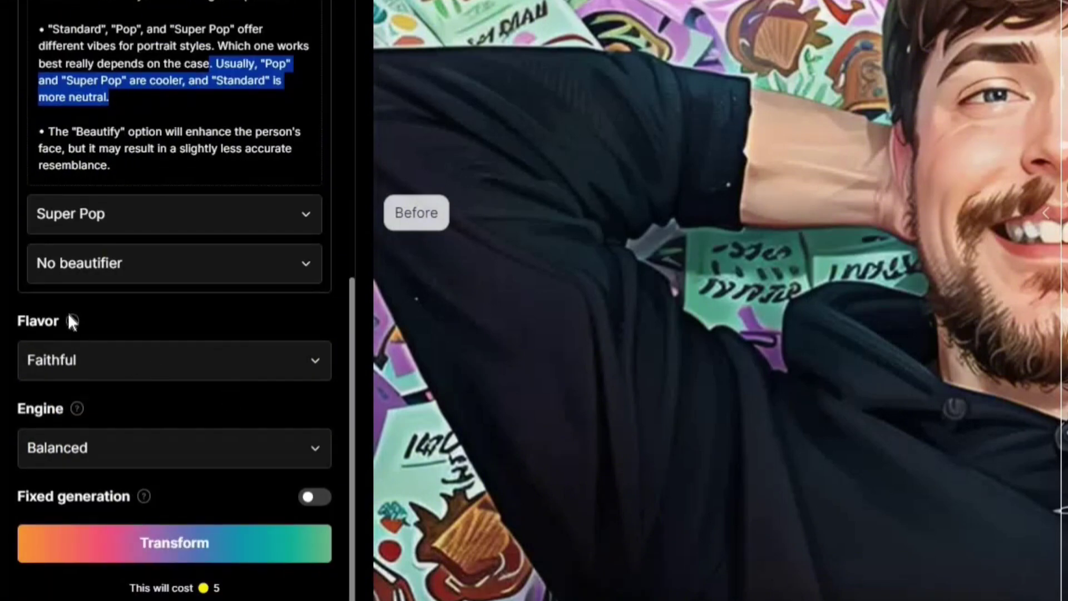
Read the flavor descriptions and switch Flavor from Faithful to Detaily.
click(73, 321)
scroll(210, 353, down, 3)
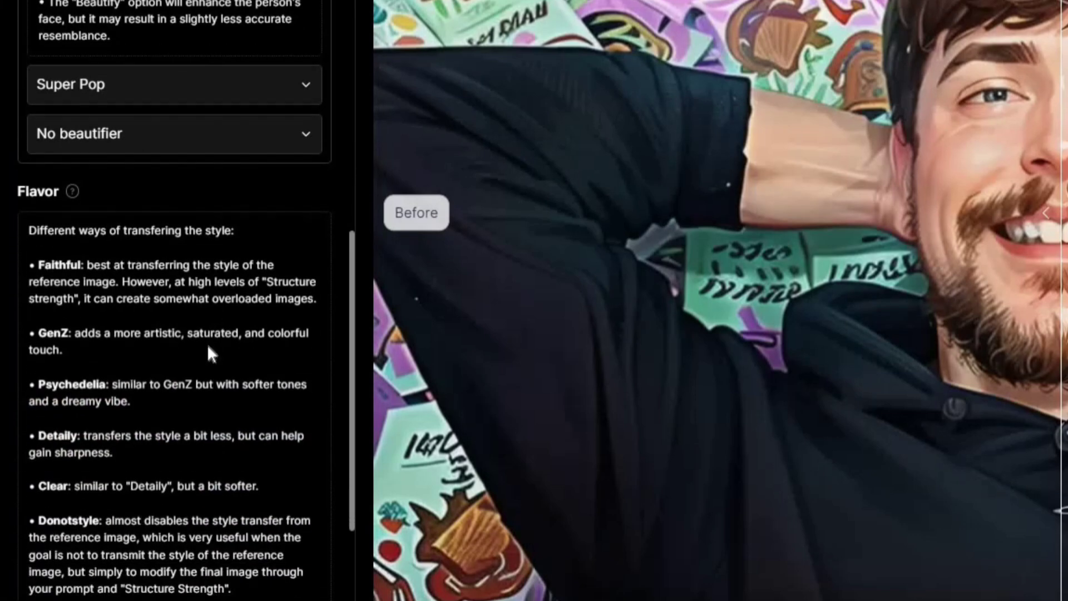
scroll(210, 353, down, 3)
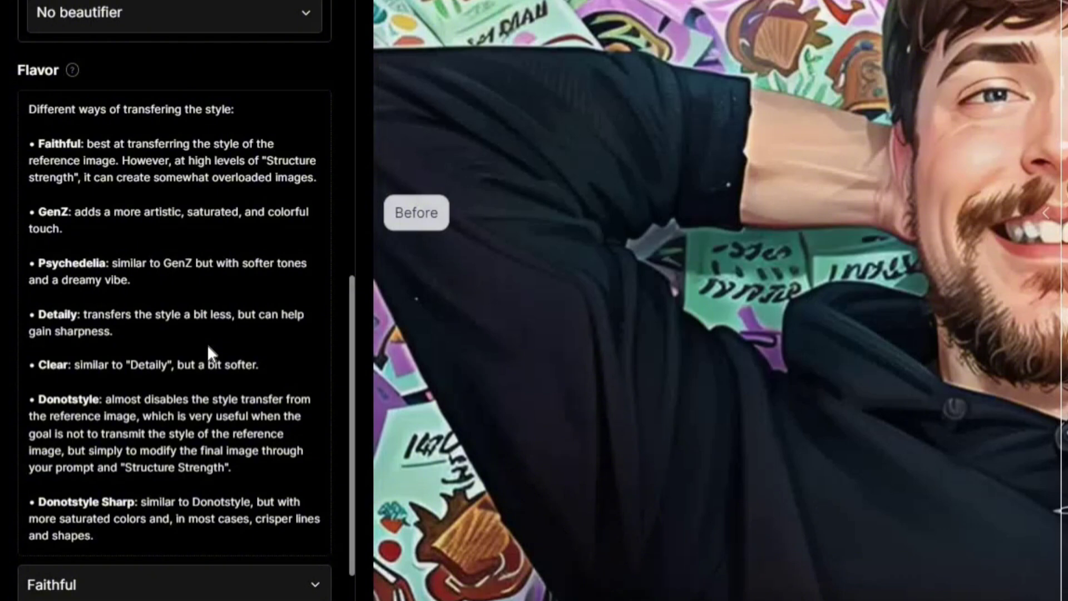
scroll(79, 328, down, 1)
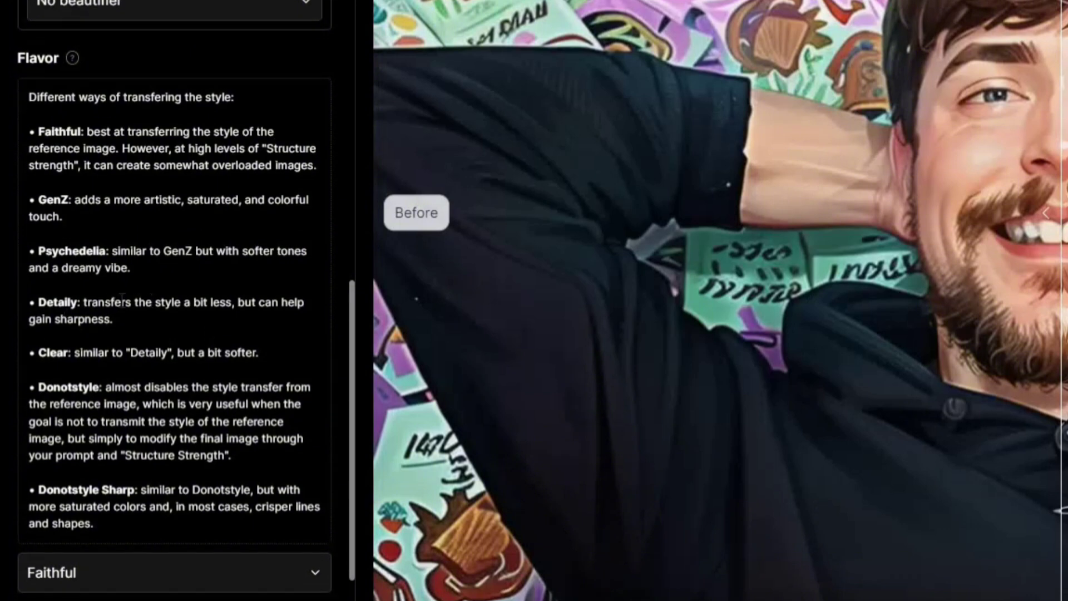
scroll(149, 356, down, 3)
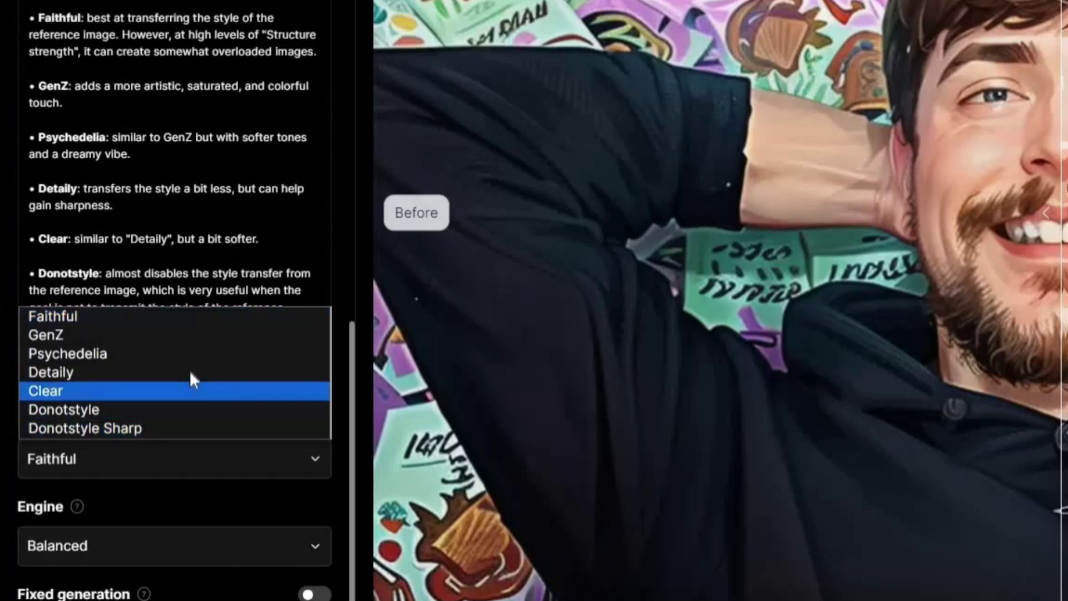
click(181, 372)
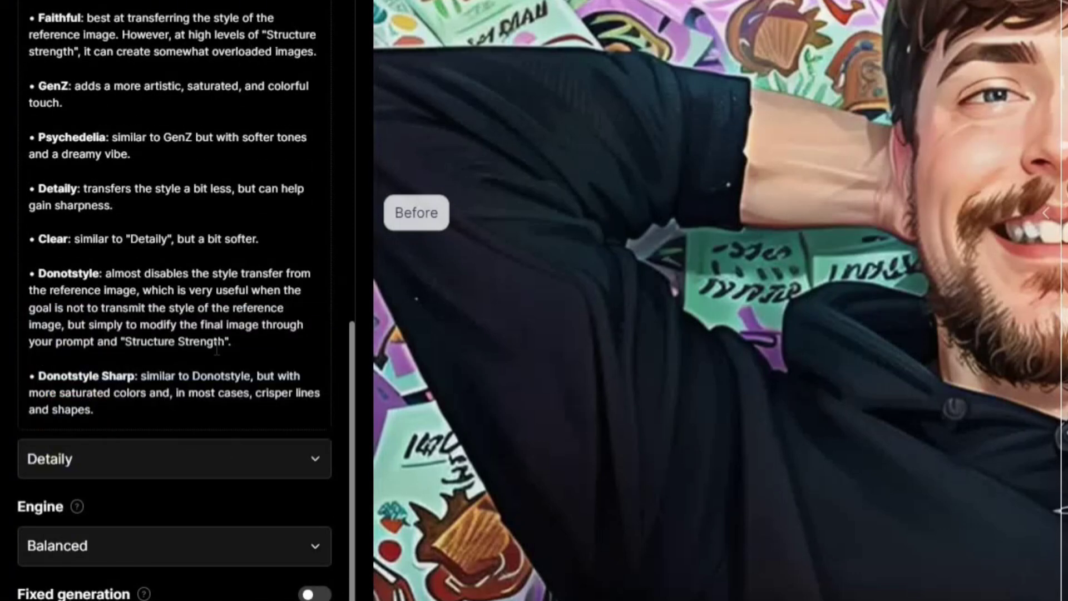
scroll(200, 334, down, 2)
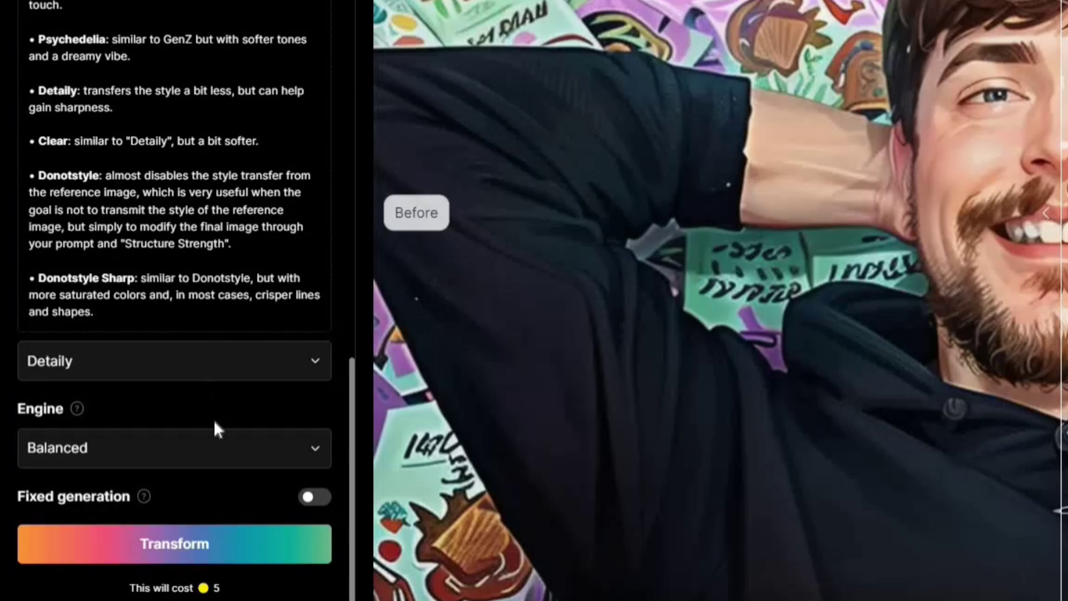
Select the Colorful Anime engine instead of Balanced, noting the 5-credit transform cost.
click(202, 439)
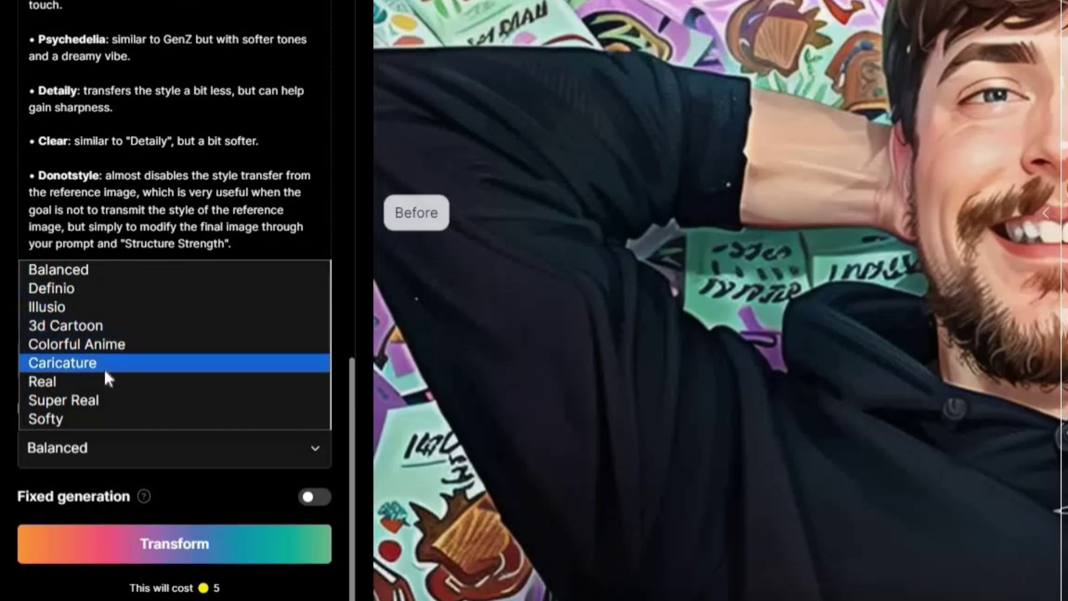
click(185, 453)
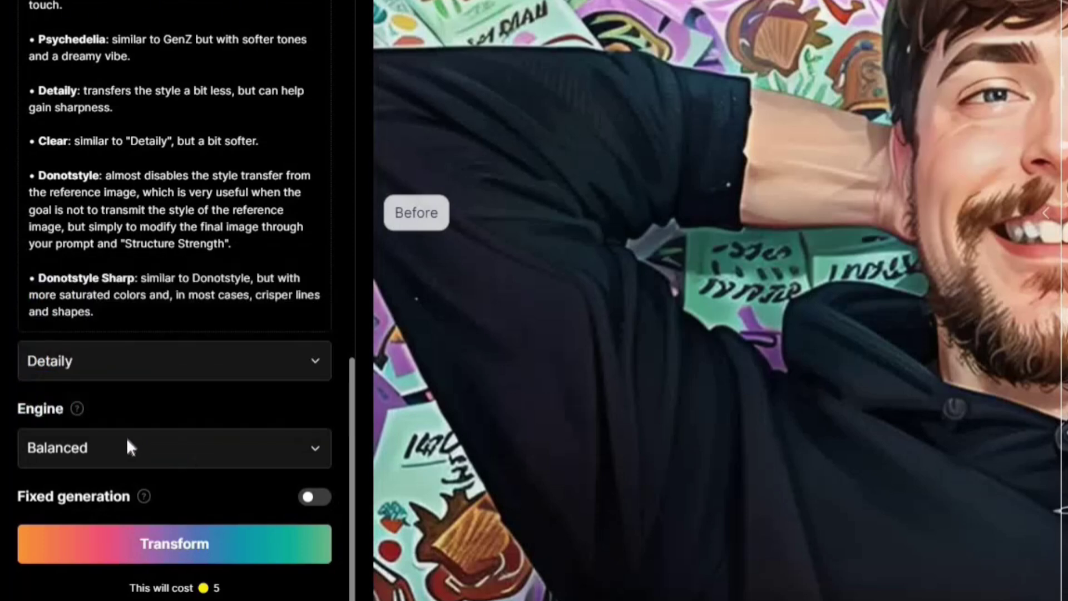
click(78, 409)
scroll(77, 411, down, 10)
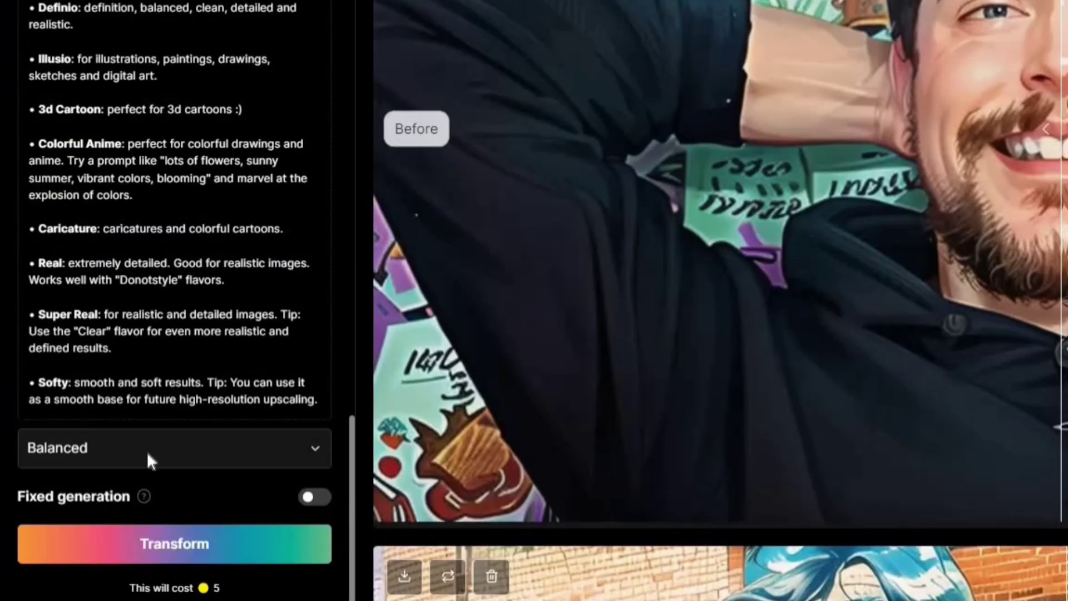
click(148, 452)
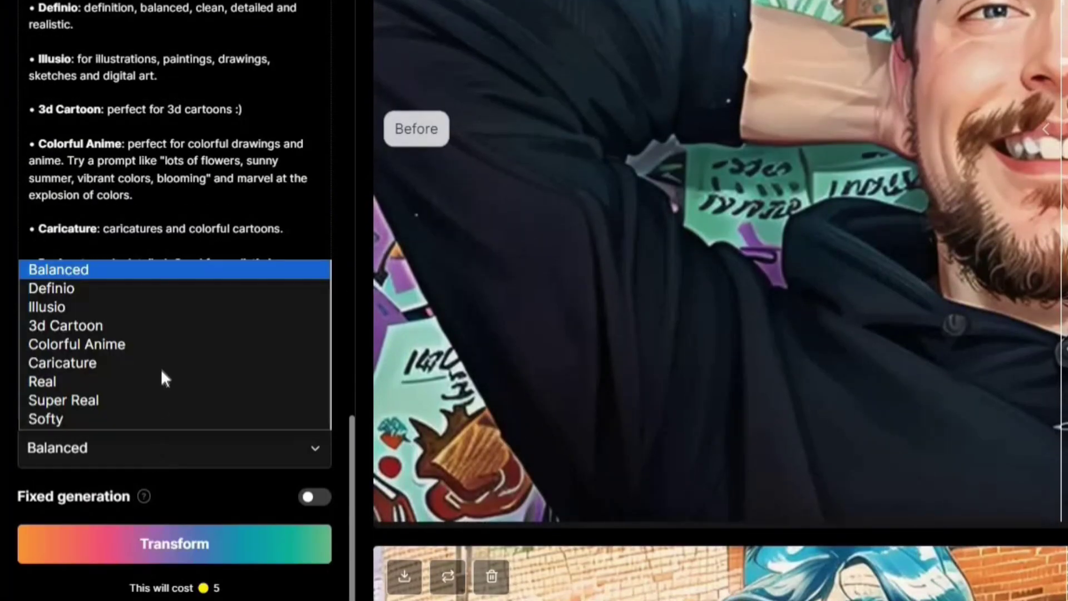
click(178, 343)
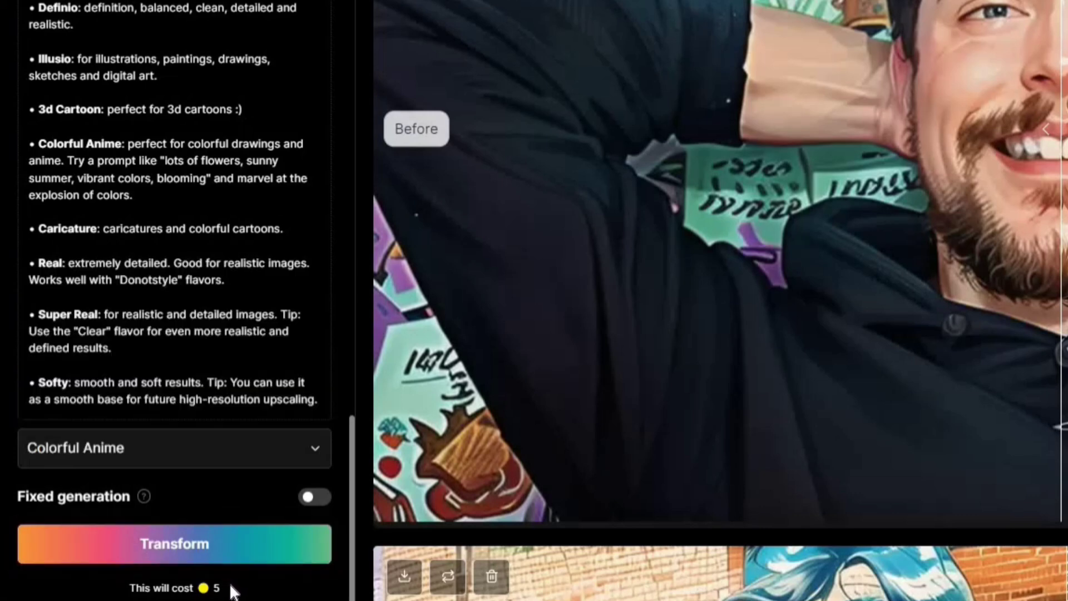
triple_click(127, 594)
scroll(220, 346, up, 5)
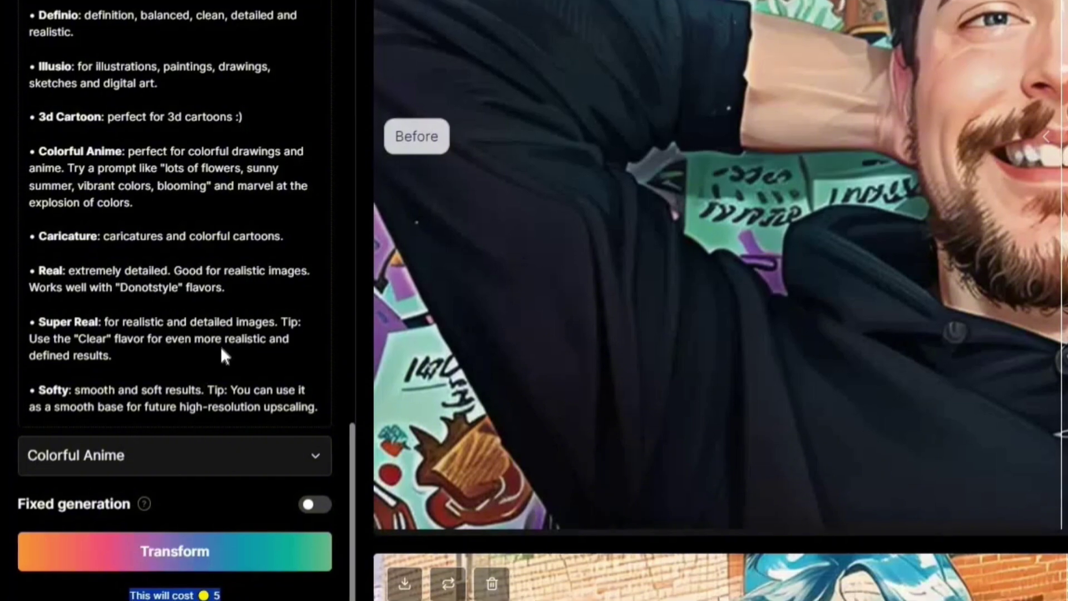
scroll(225, 449, up, 15)
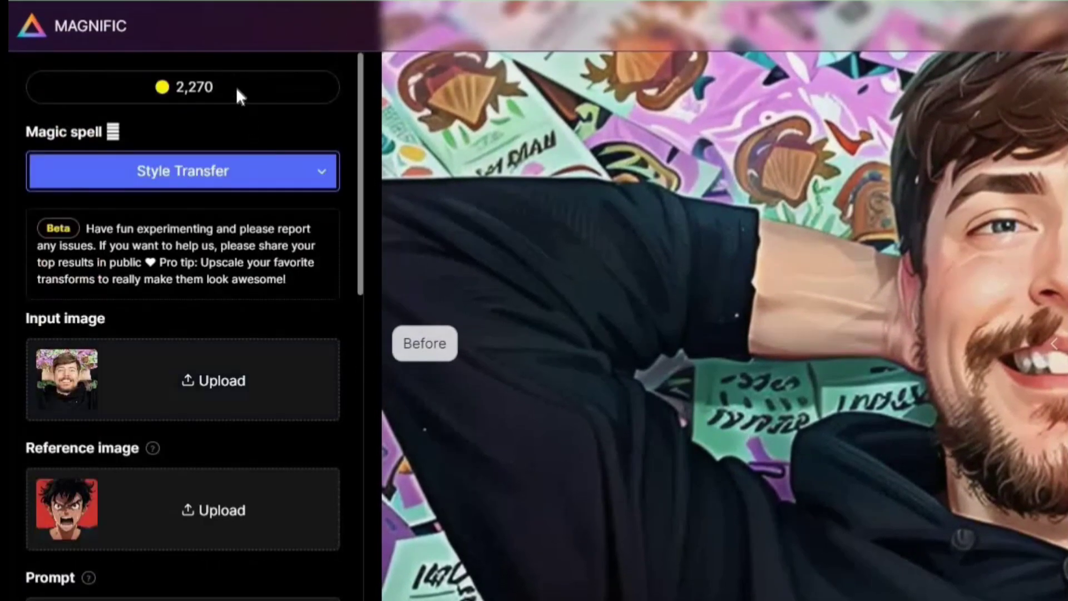
Run Transform to turn the portrait into a bold-outlined anime version on red.
scroll(238, 92, down, 15)
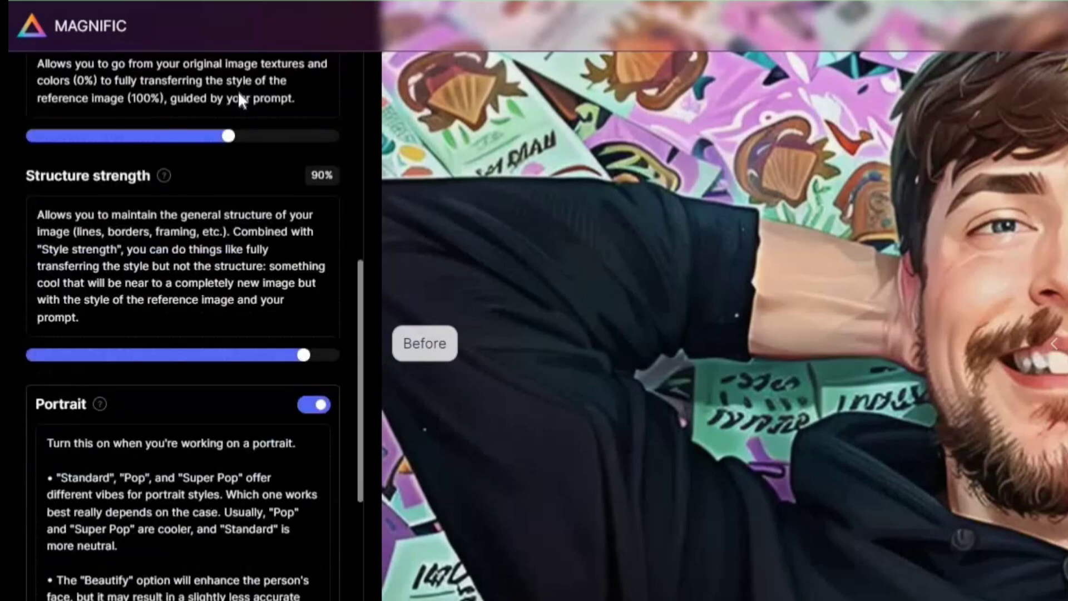
scroll(264, 436, down, 5)
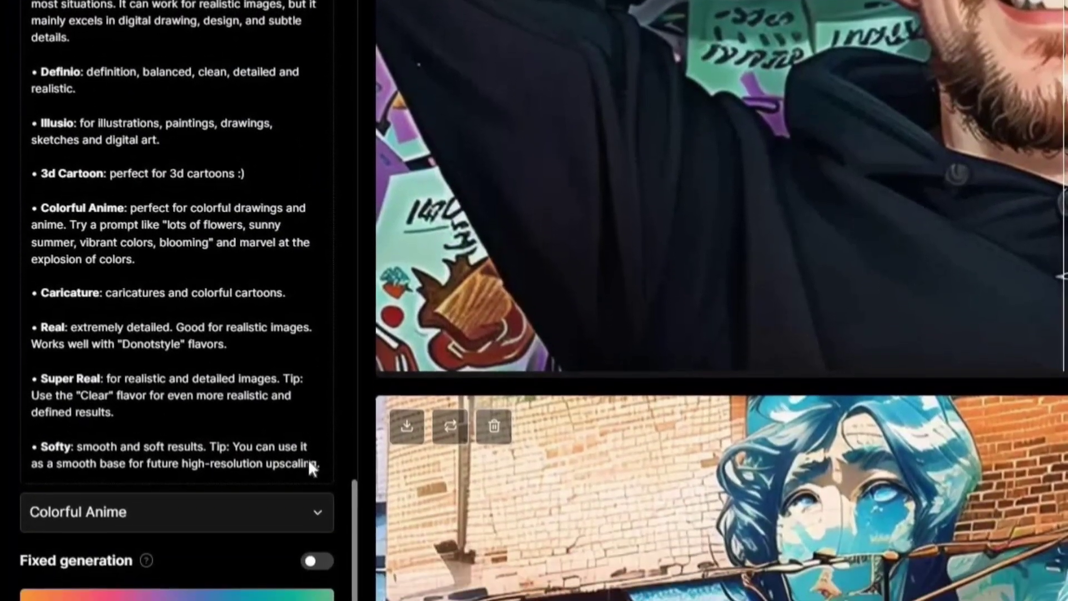
scroll(269, 553, down, 3)
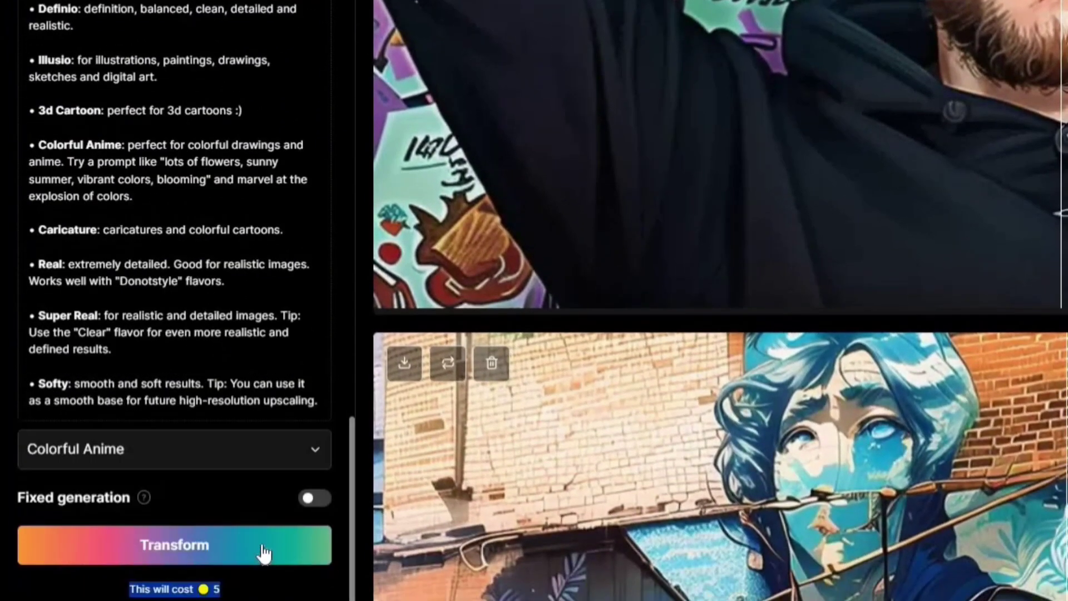
click(262, 537)
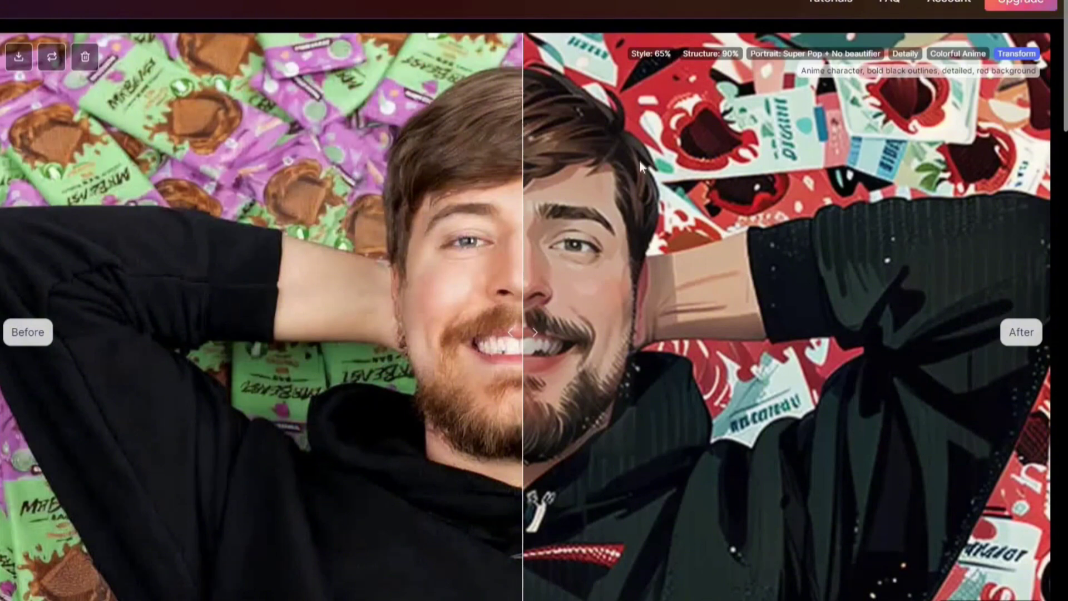
Slide the before/after divider both ways to compare the original photo with the anime result.
scroll(640, 162, down, 1)
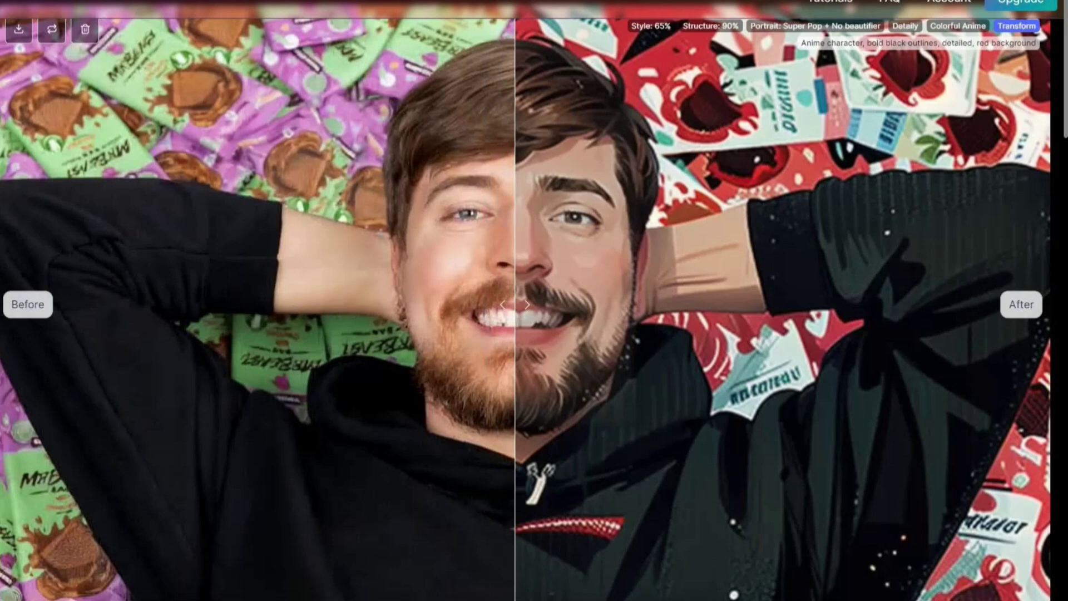
drag(514, 257, 224, 352)
drag(482, 321, 519, 306)
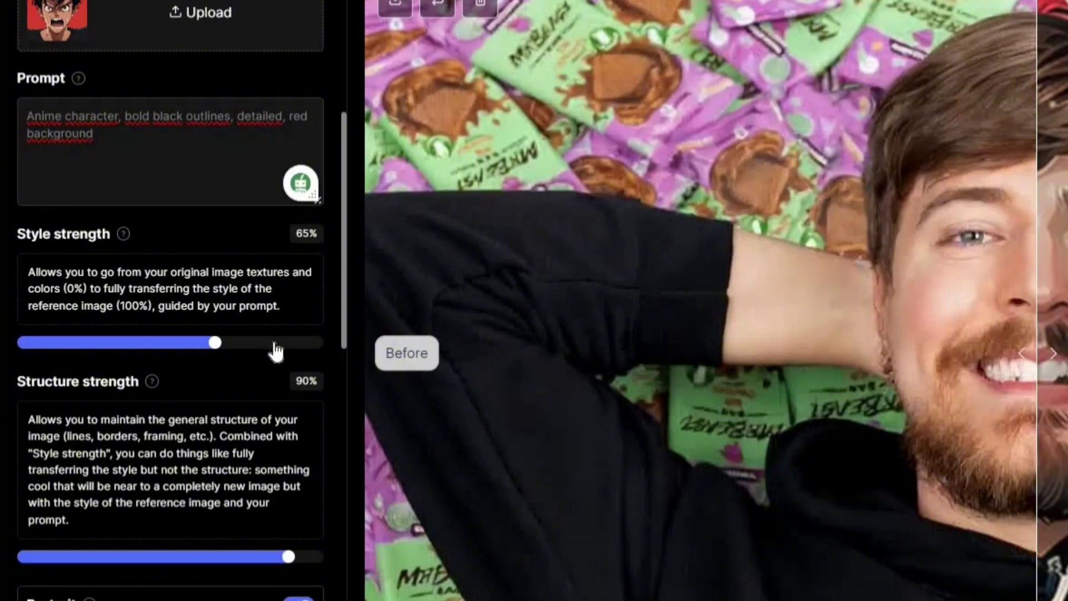
Raise style strength to 96% and lower structure strength to 38%.
drag(287, 351, 305, 351)
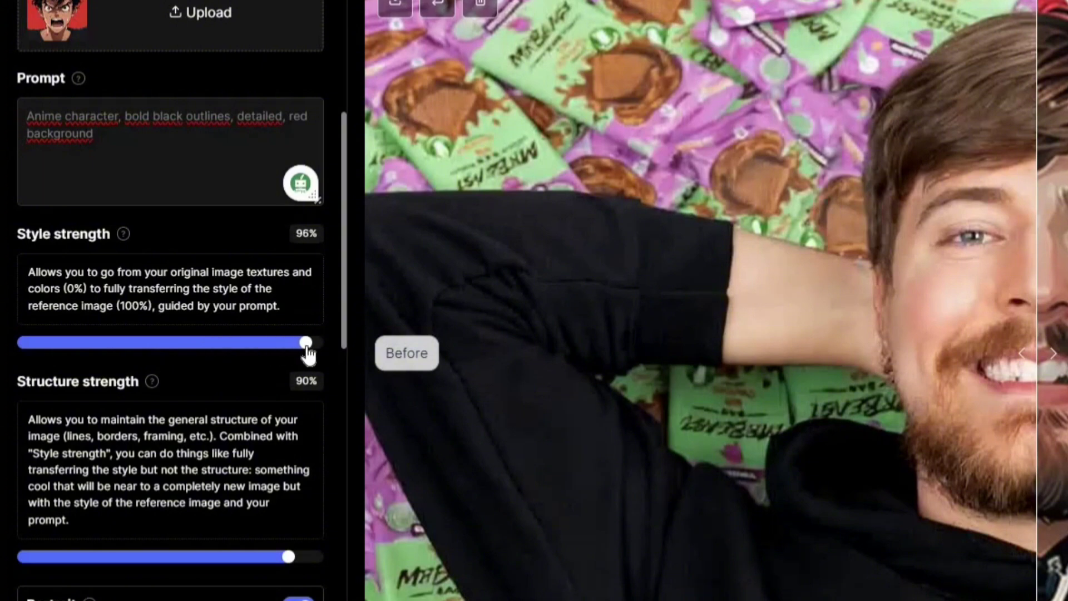
click(136, 561)
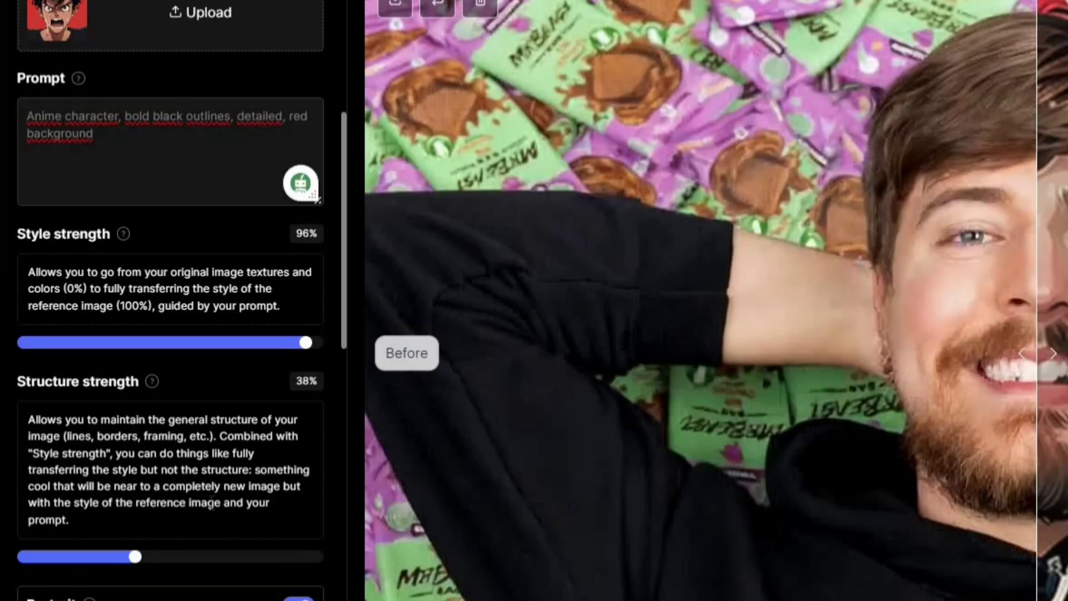
scroll(210, 499, down, 3)
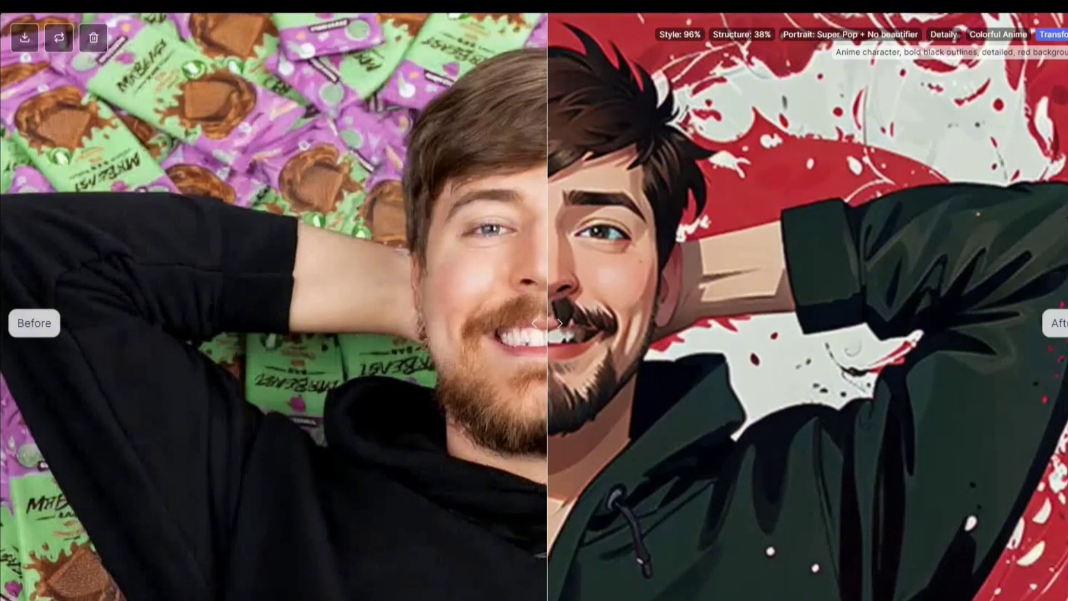
Drag the before/after divider to compare the original photo with the 96%/38% anime result.
drag(547, 323, 847, 311)
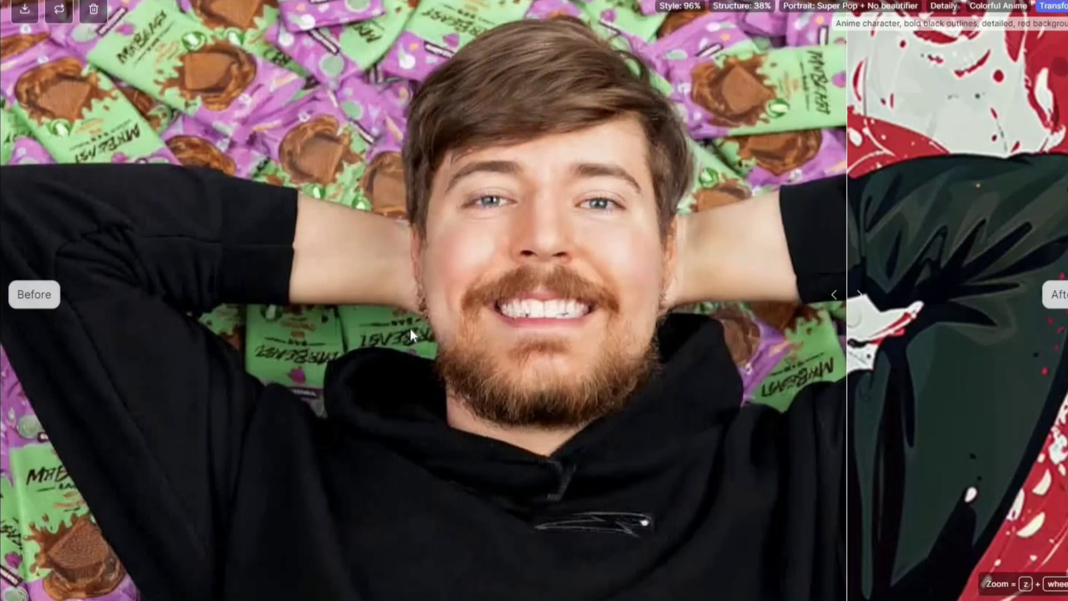
drag(409, 328, 255, 302)
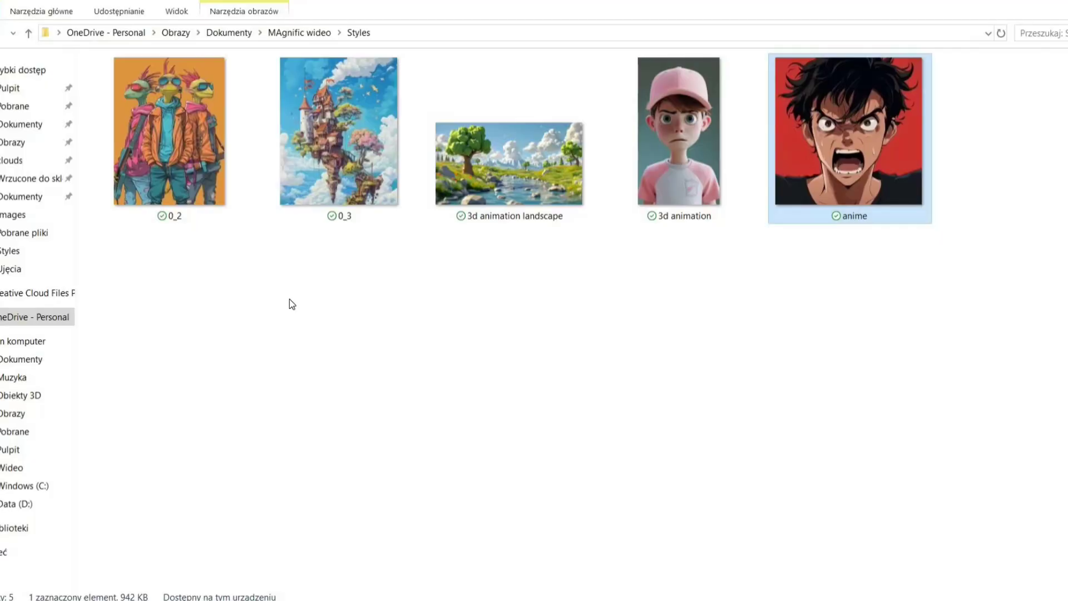
Load Dubai_Marina_Skyline from the images folder as the input image.
click(299, 34)
double_click(183, 84)
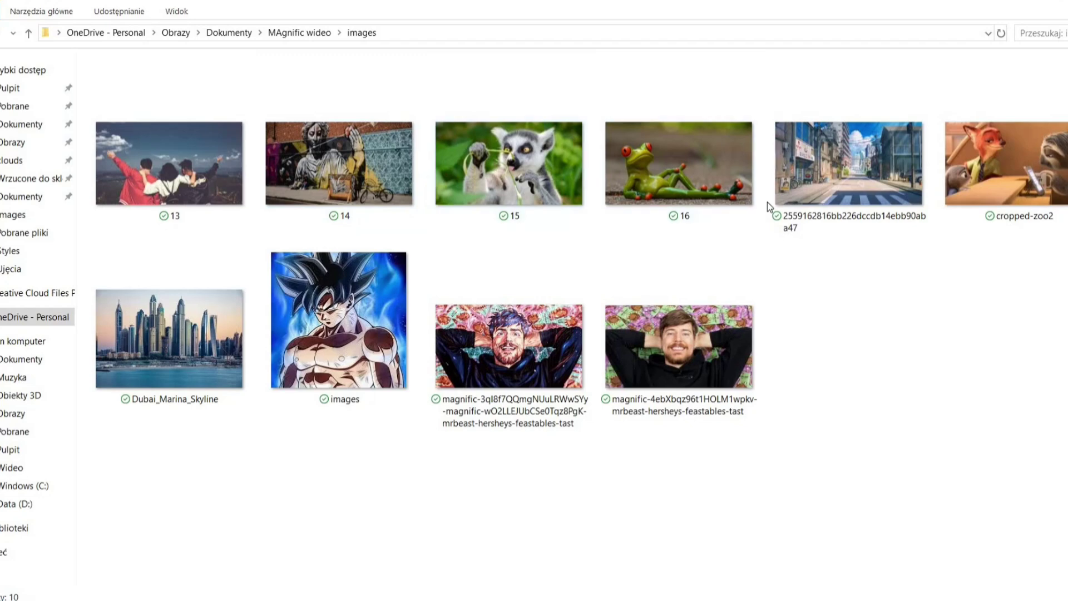
click(355, 183)
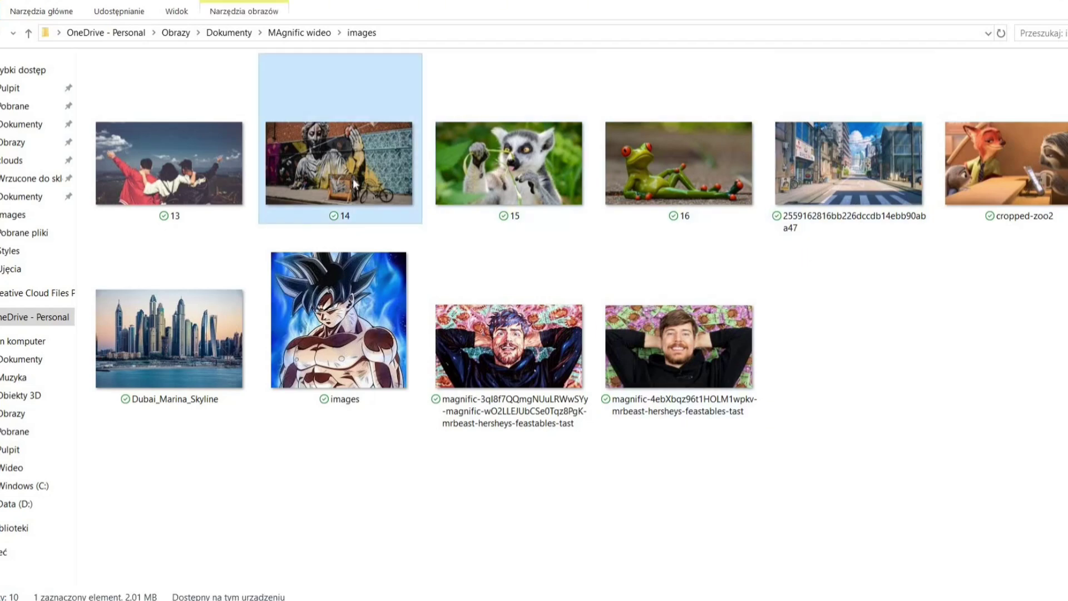
drag(196, 362, 19, 336)
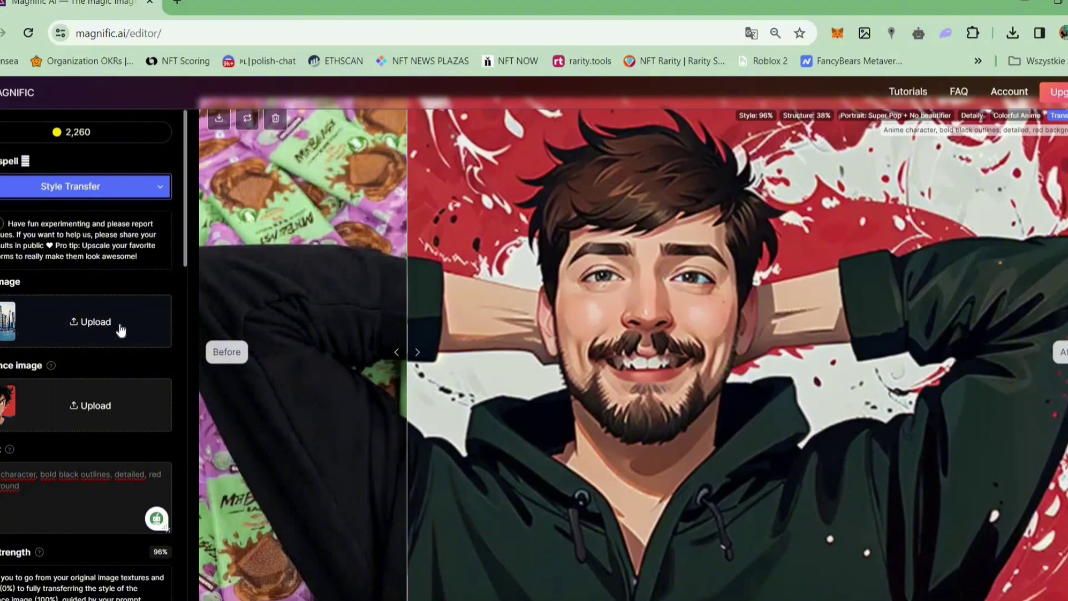
Load '3d animation landscape' from the Styles folder as the reference image.
key(alt+Tab)
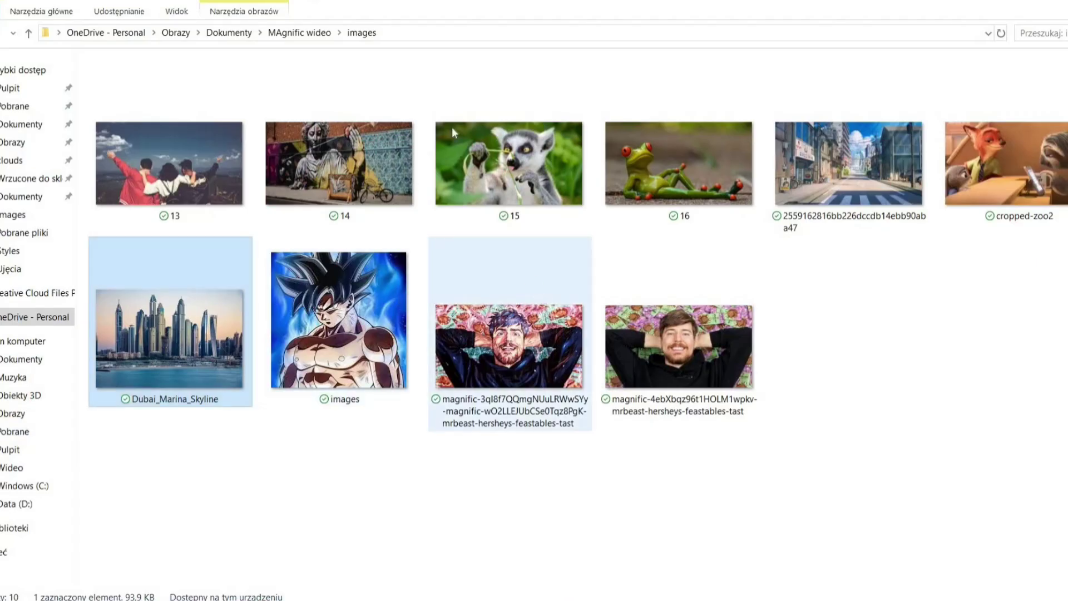
click(301, 33)
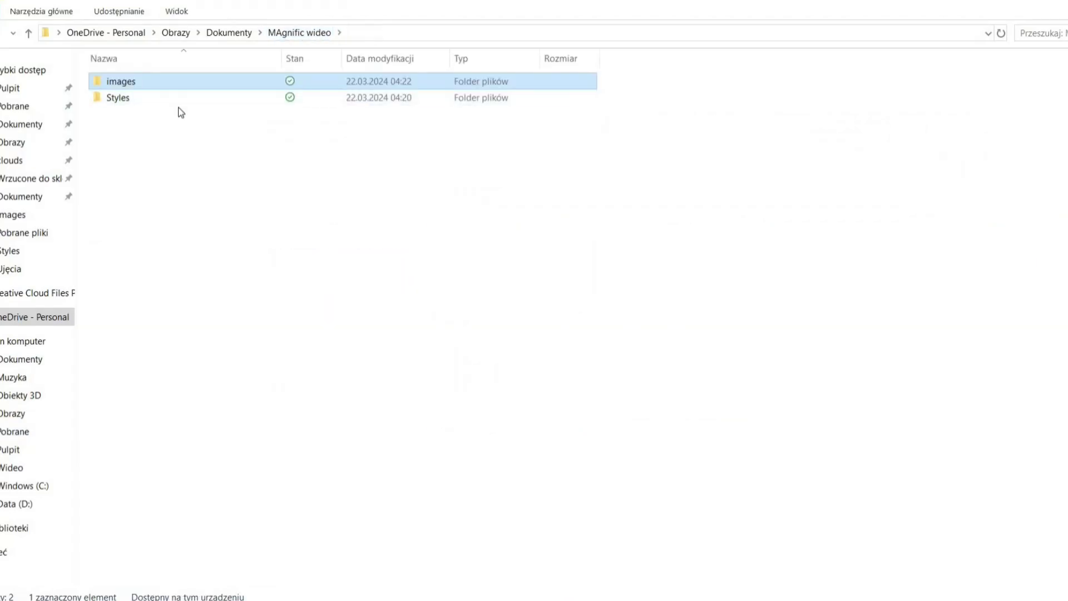
double_click(178, 103)
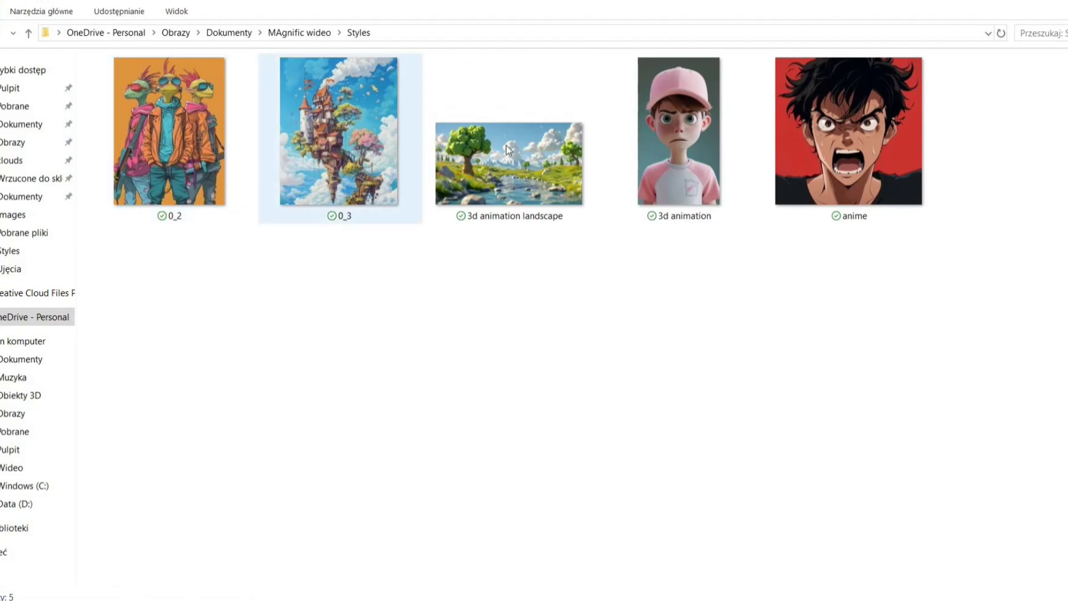
mouse_move(546, 151)
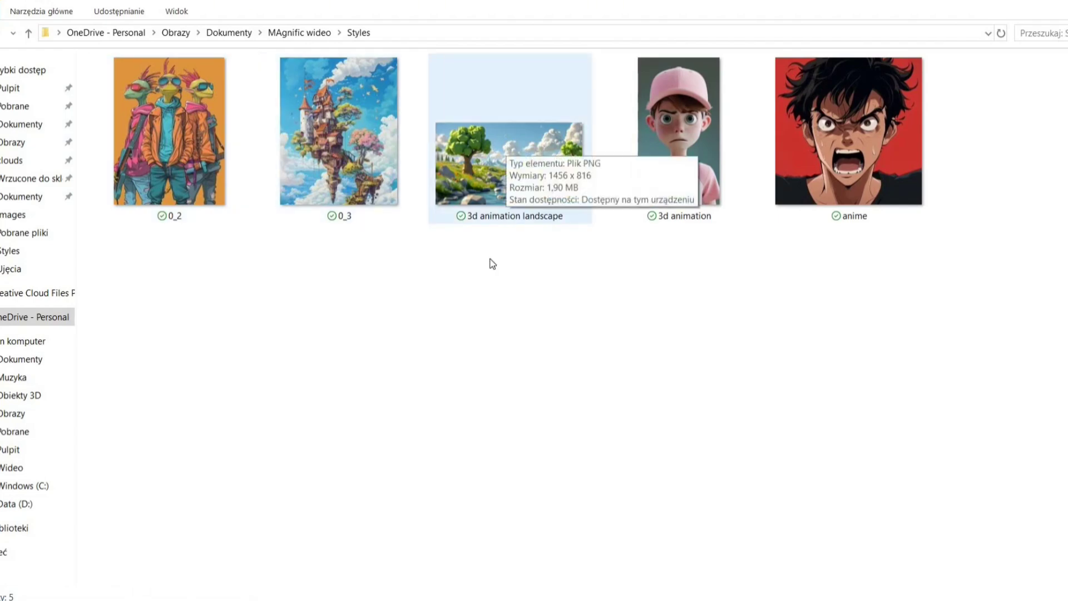
drag(501, 184, 491, 262)
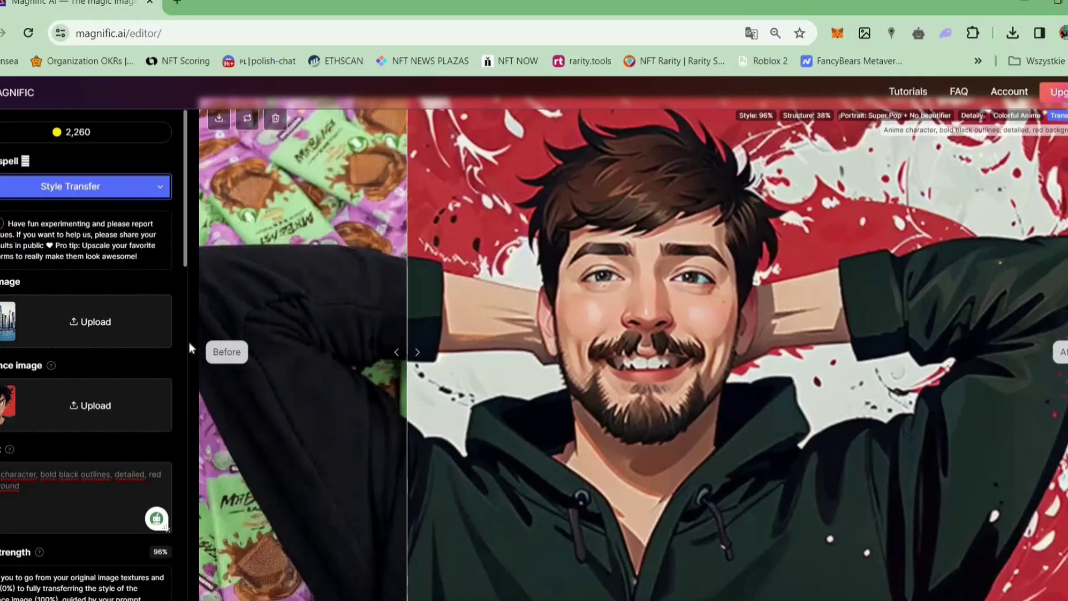
drag(188, 342, 205, 370)
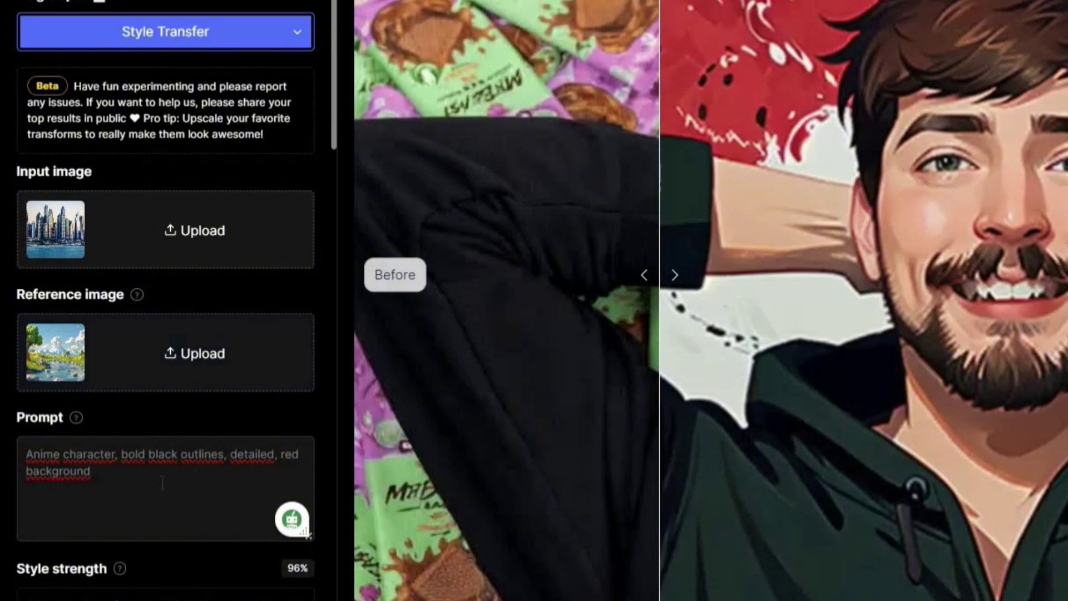
Replace the prompt with '3d animation style skyscrapers, water, sky with clouds', fixing the 'stle' typo.
key(ctrl+a)
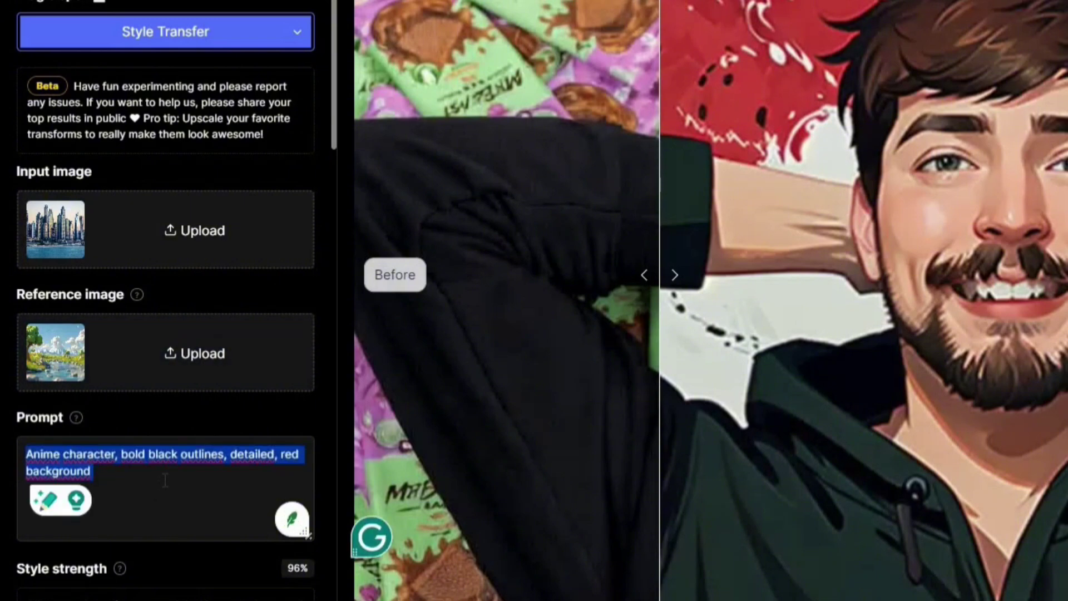
key(BackSpace)
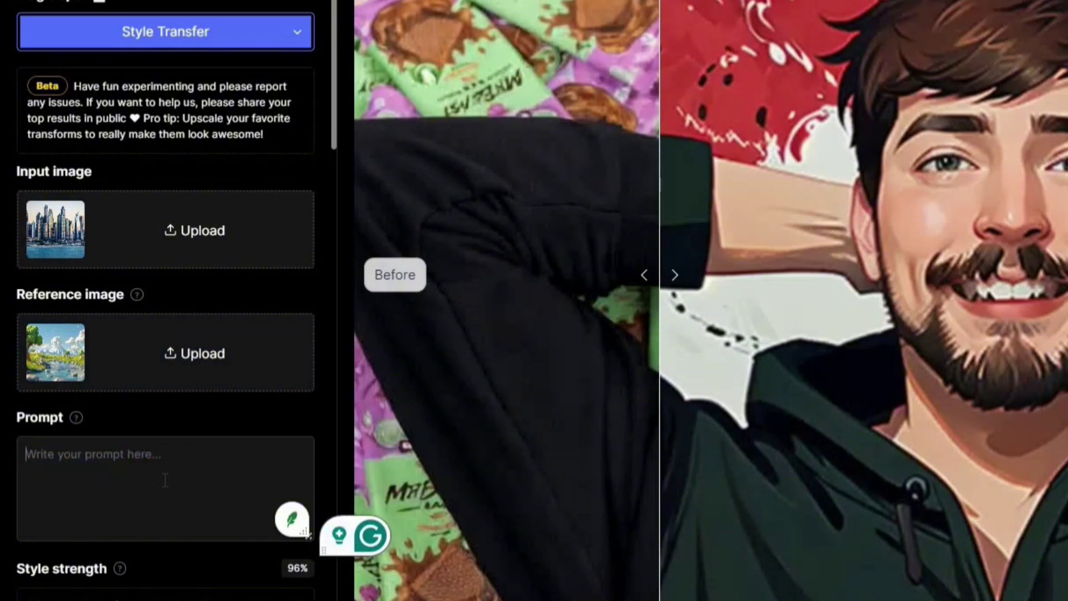
text(3)
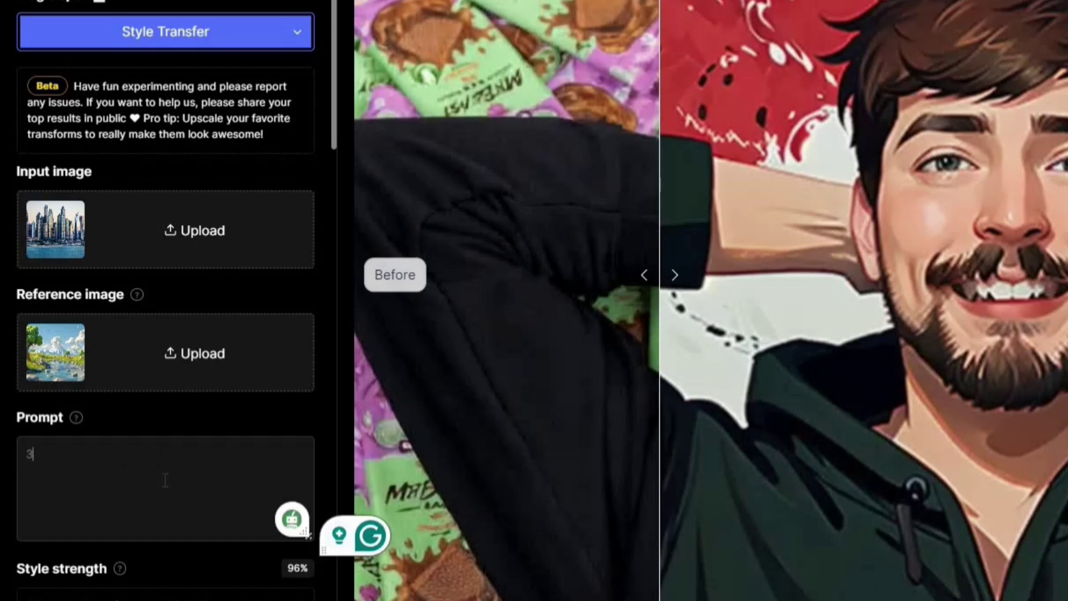
text(d animation st)
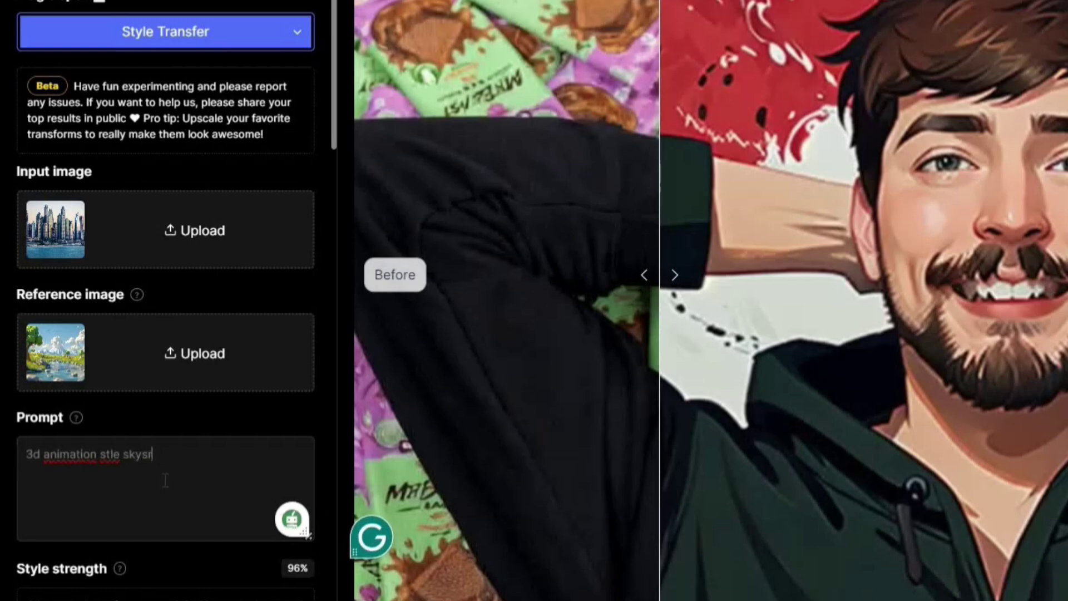
text(le skyscrapers )
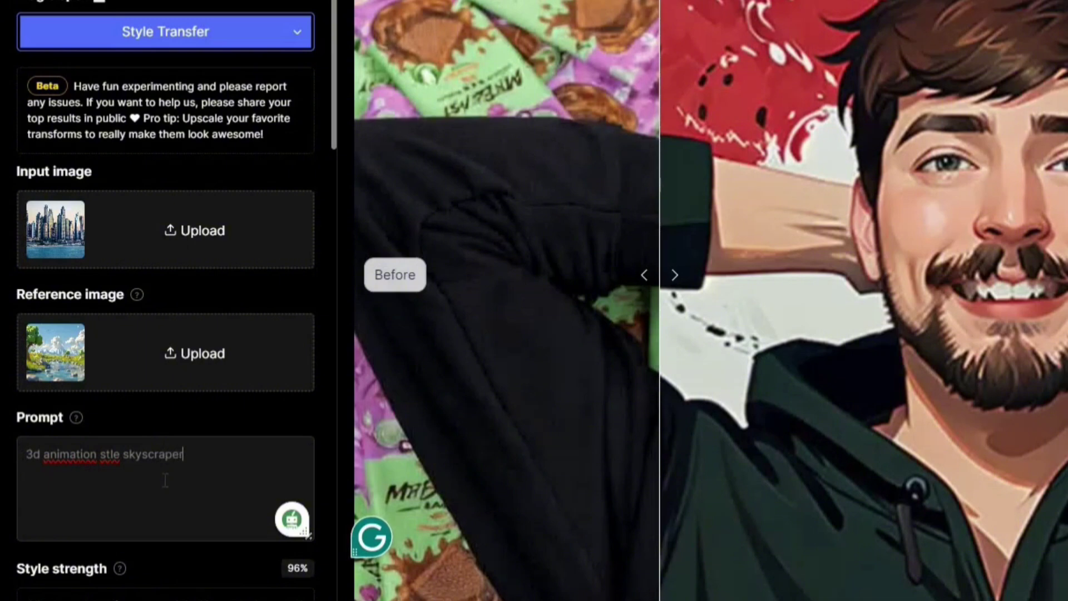
text(, wat)
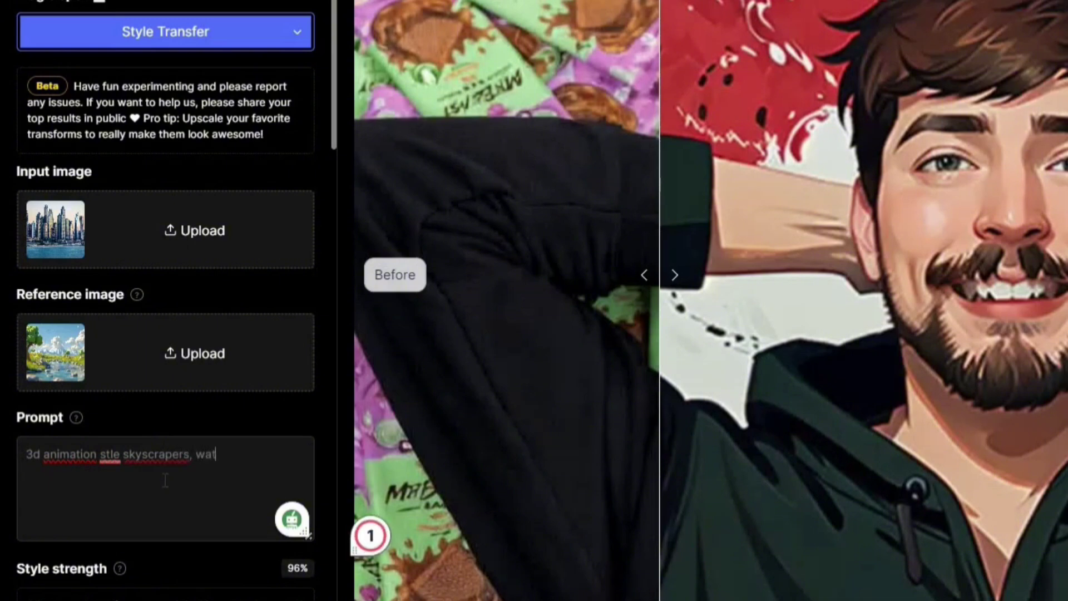
text(er, sky with clouds)
click(114, 454)
text(y)
scroll(233, 499, down, 1)
scroll(233, 500, down, 6)
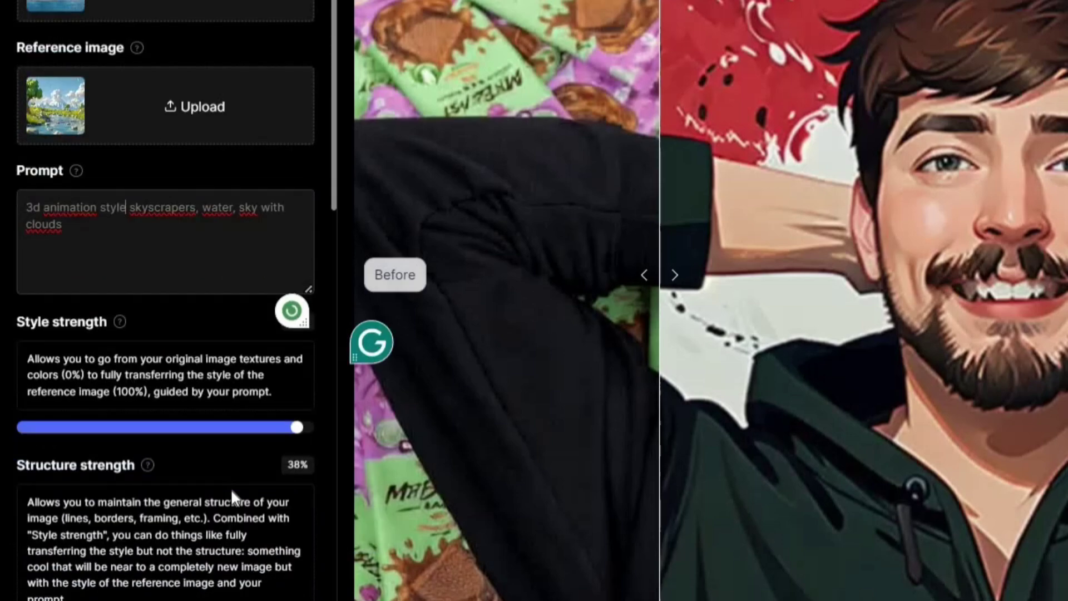
scroll(232, 490, up, 4)
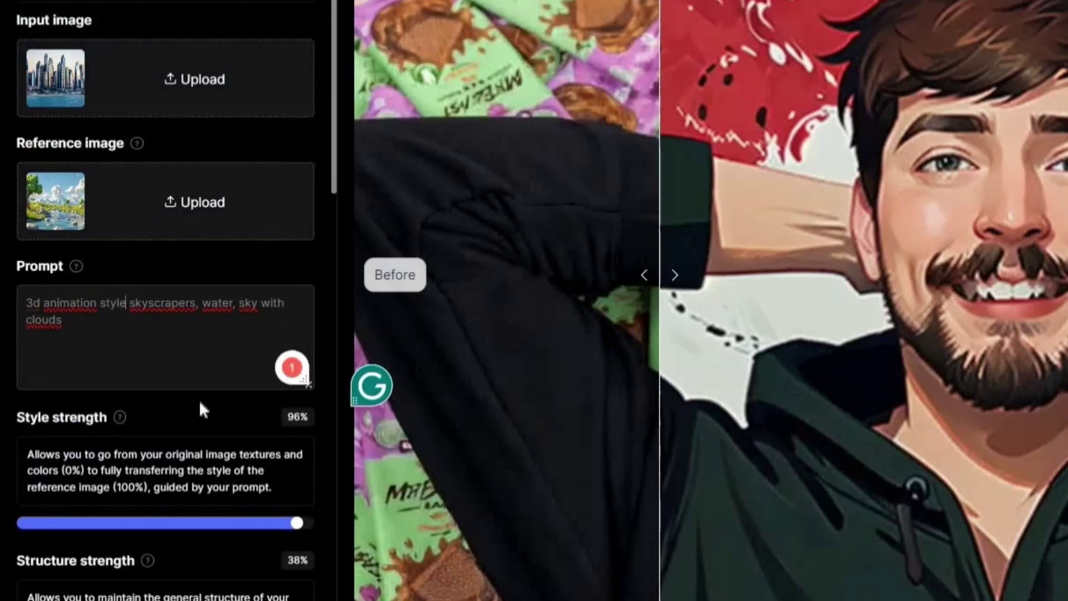
Set style strength to 60% and structure strength to 89%.
scroll(203, 410, down, 2)
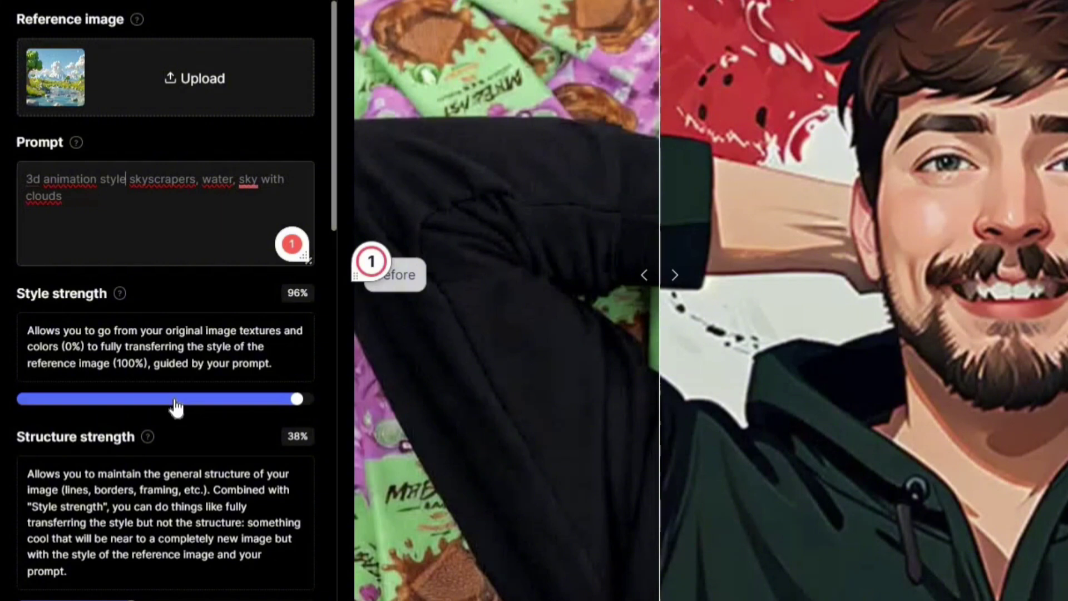
click(174, 401)
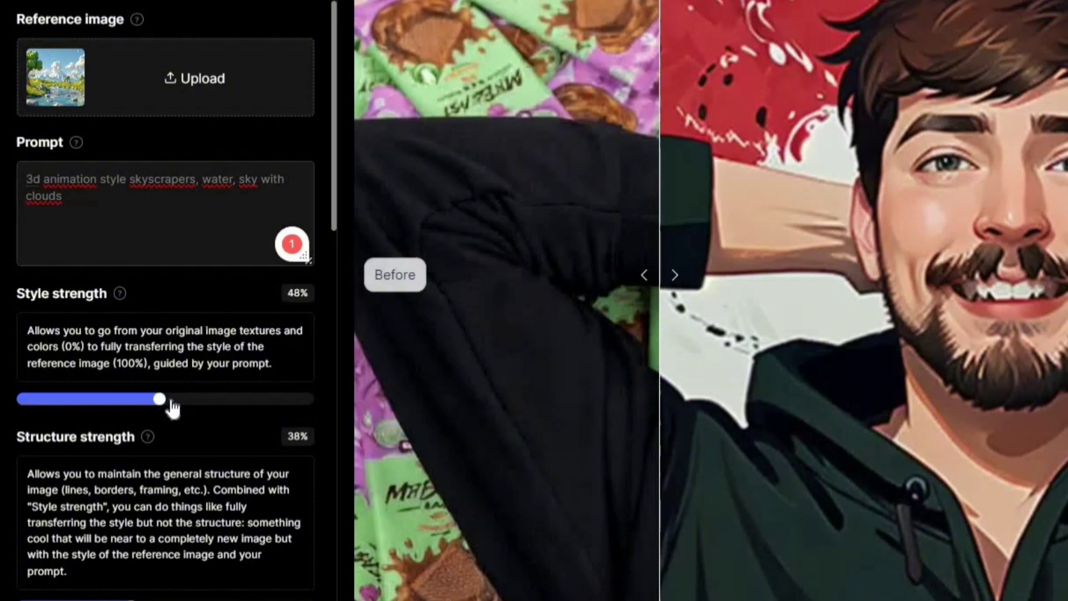
click(196, 404)
scroll(204, 521, down, 1)
click(272, 536)
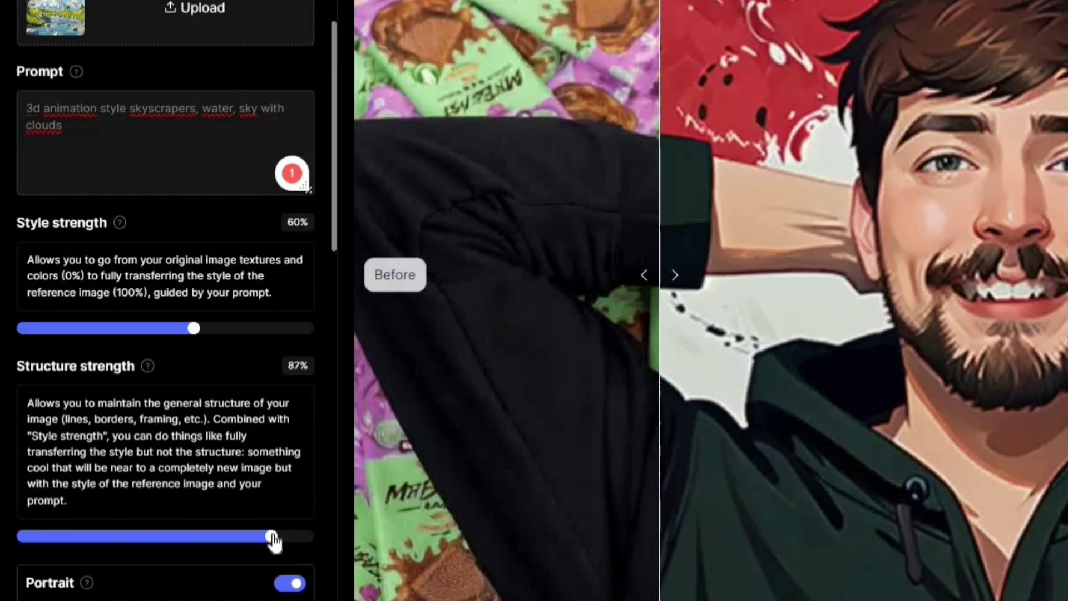
drag(274, 539, 278, 536)
Turn Portrait mode off.
scroll(284, 473, down, 3)
click(293, 367)
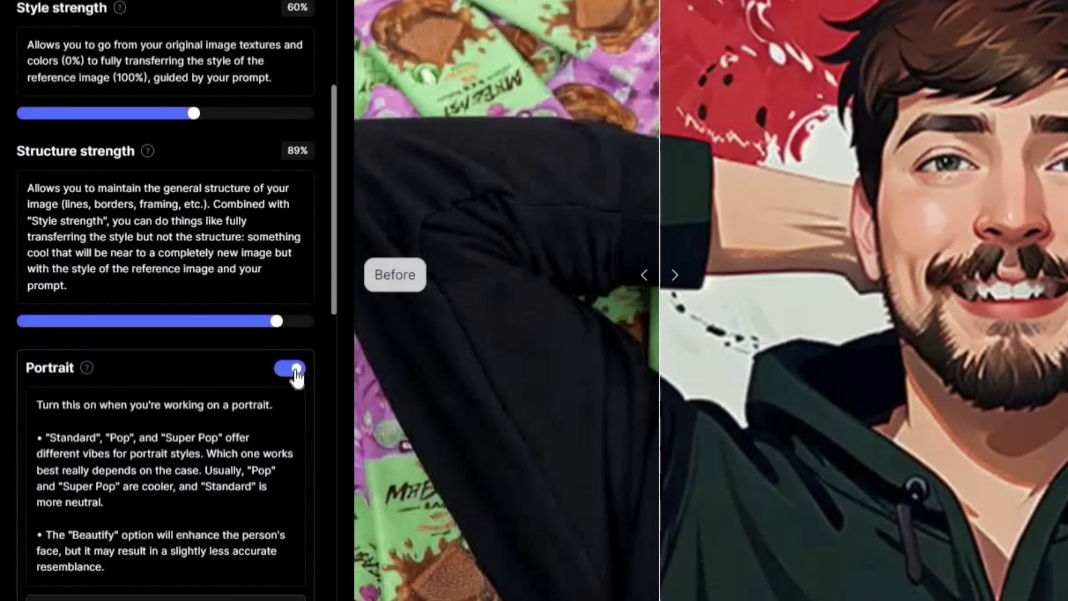
scroll(296, 373, down, 8)
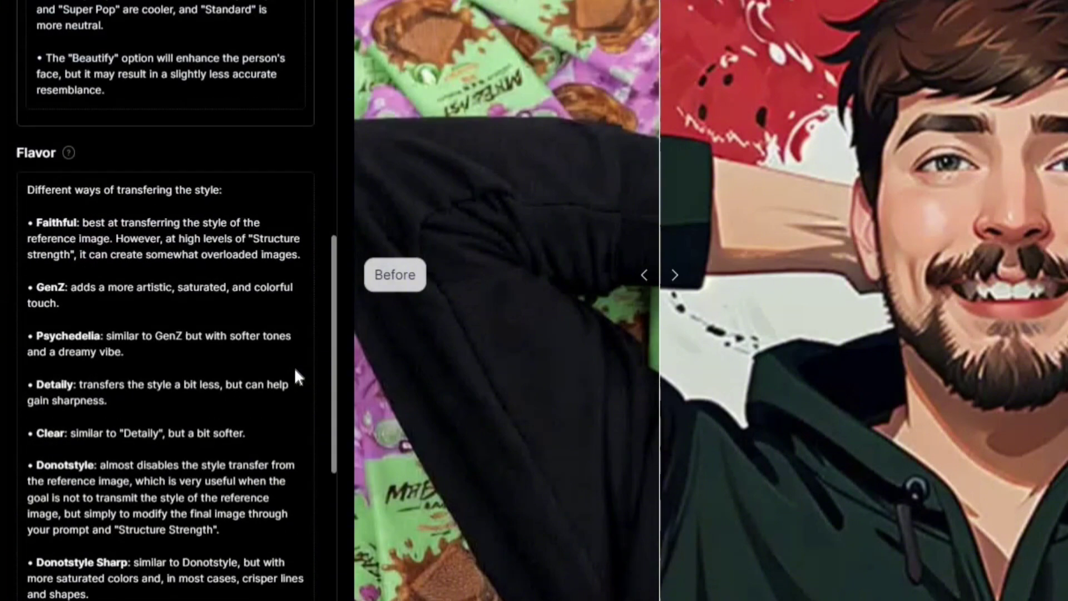
Choose the Donotstyle Sharp flavor and the 3d Cartoon style.
scroll(296, 370, down, 1)
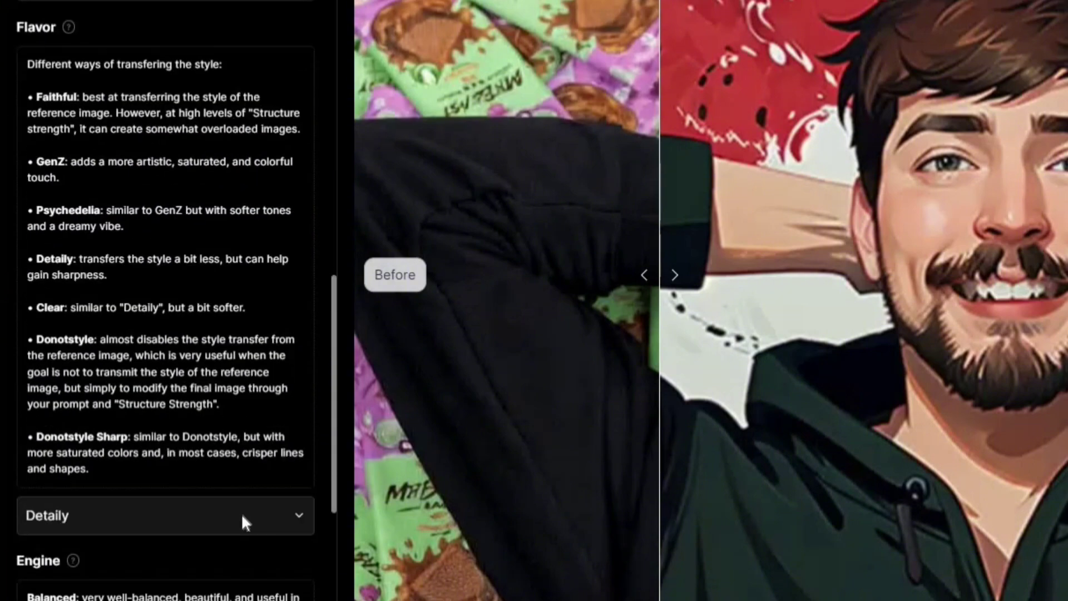
click(242, 522)
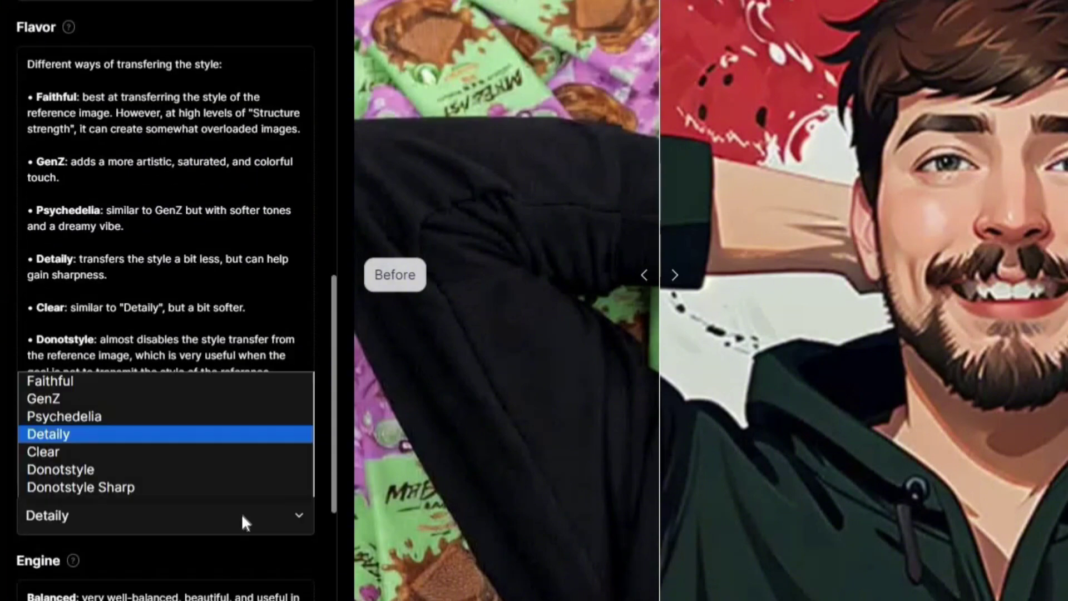
click(170, 488)
scroll(169, 487, down, 3)
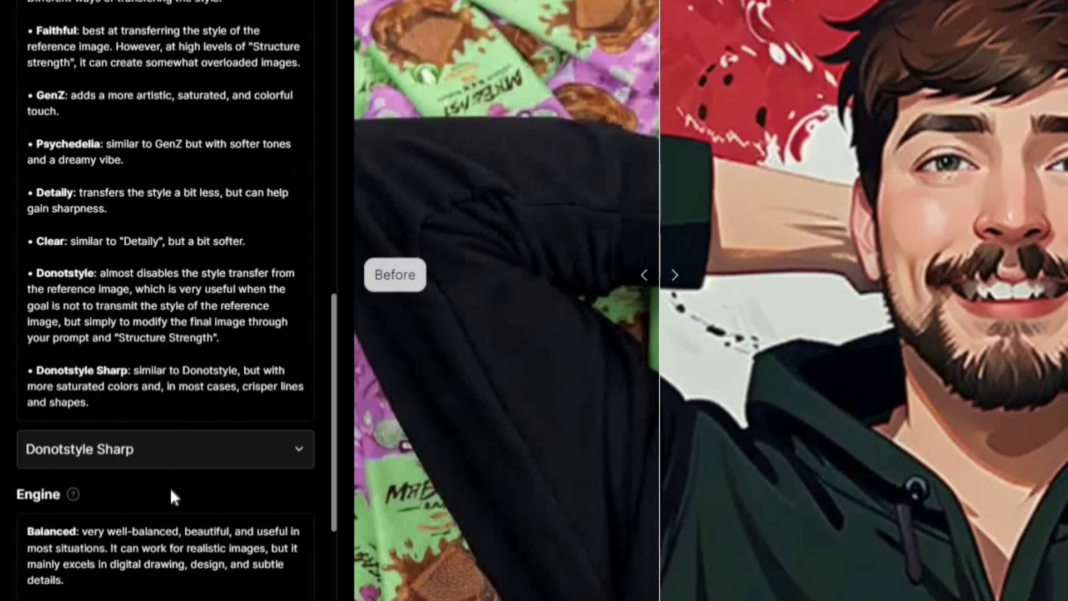
scroll(209, 369, down, 7)
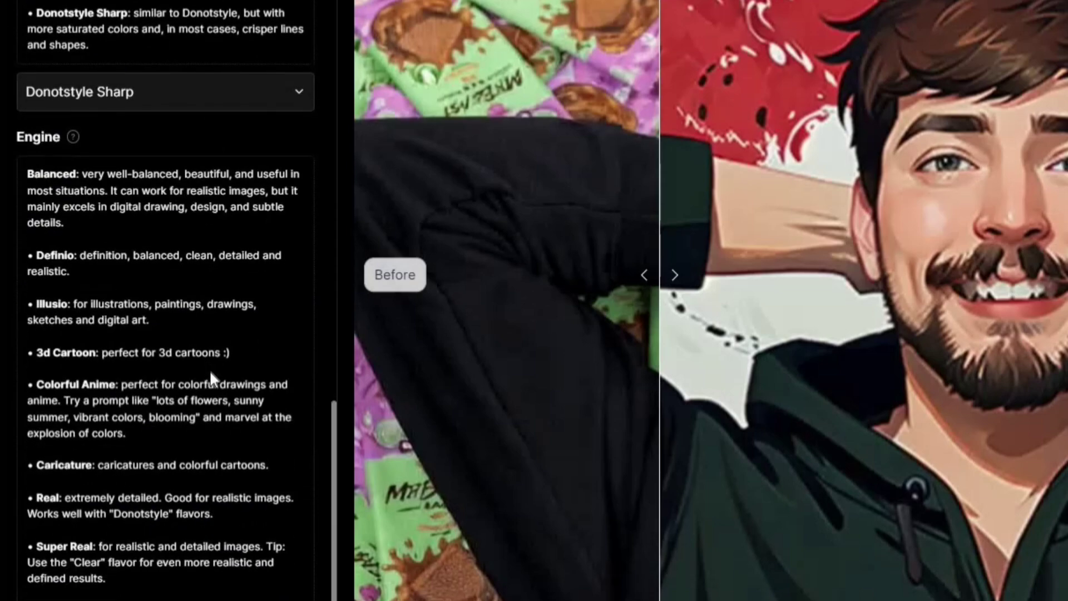
click(148, 516)
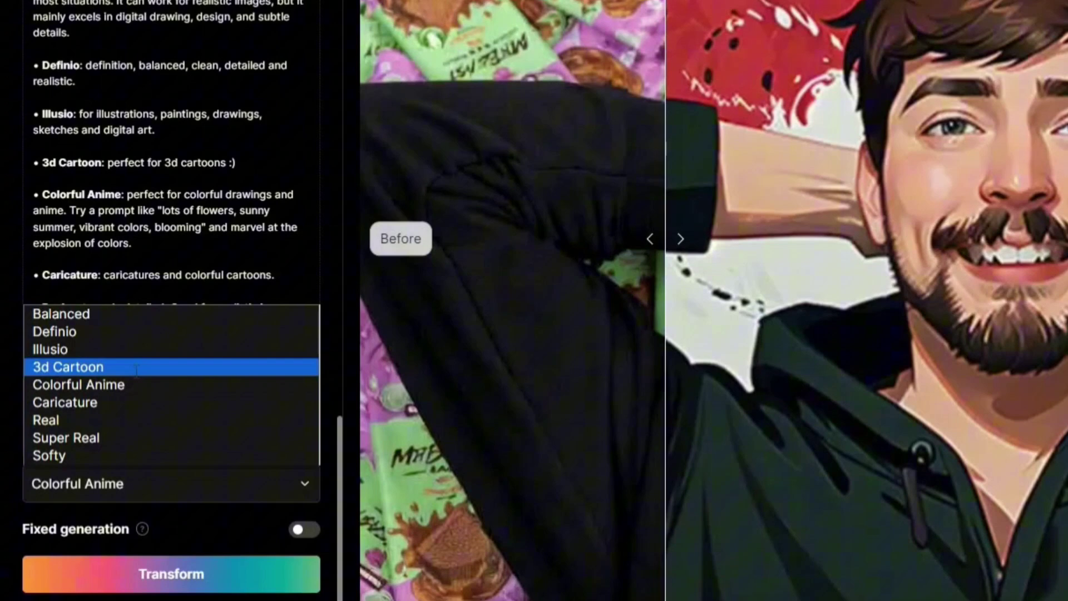
click(133, 380)
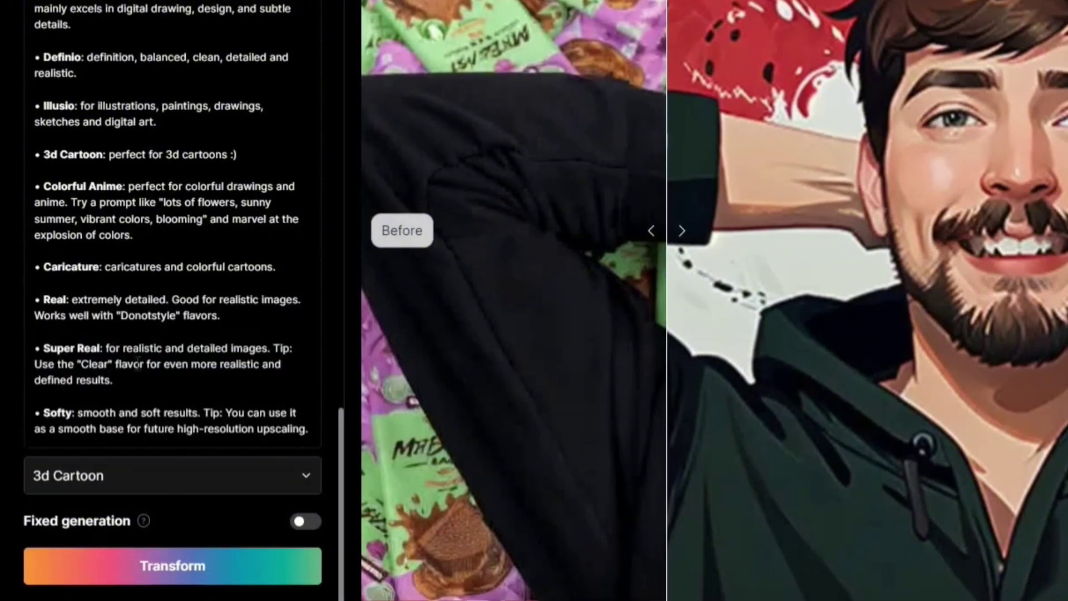
Run Transform on the skyline at a cost of 5.
scroll(215, 576, down, 1)
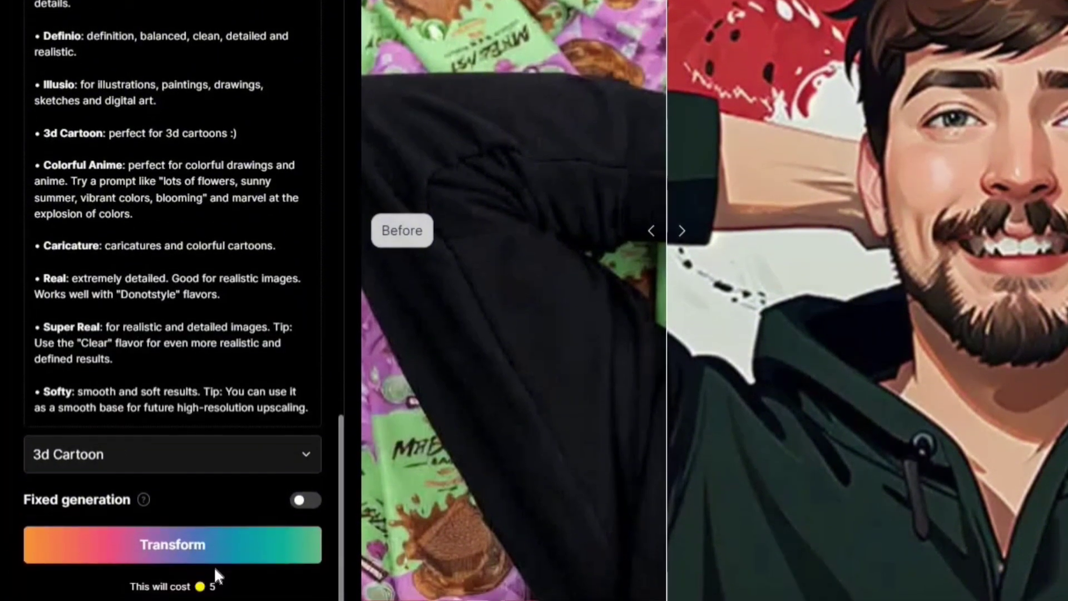
triple_click(143, 590)
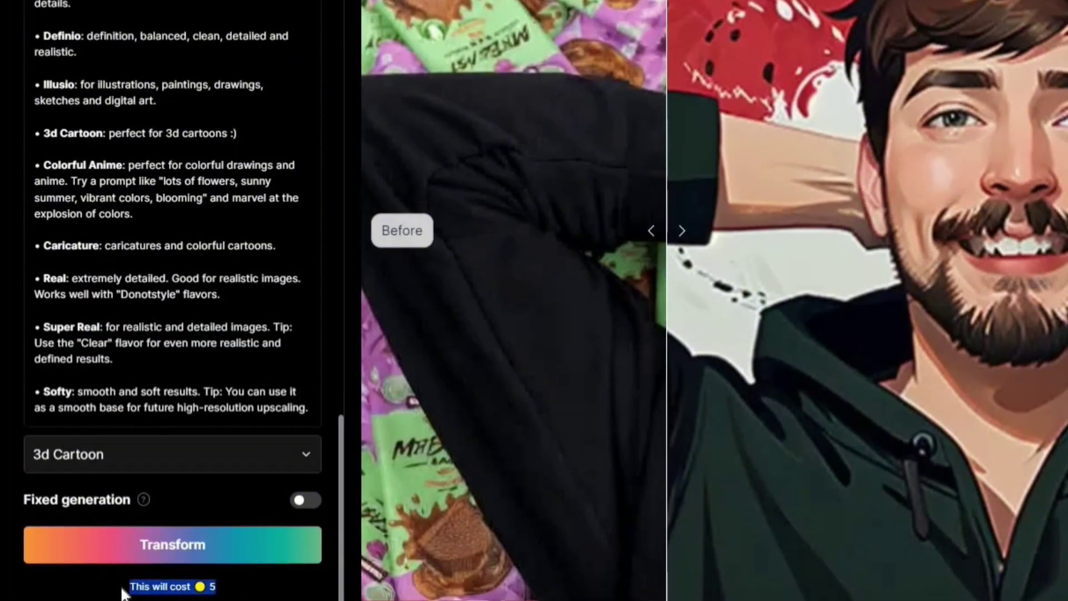
click(231, 538)
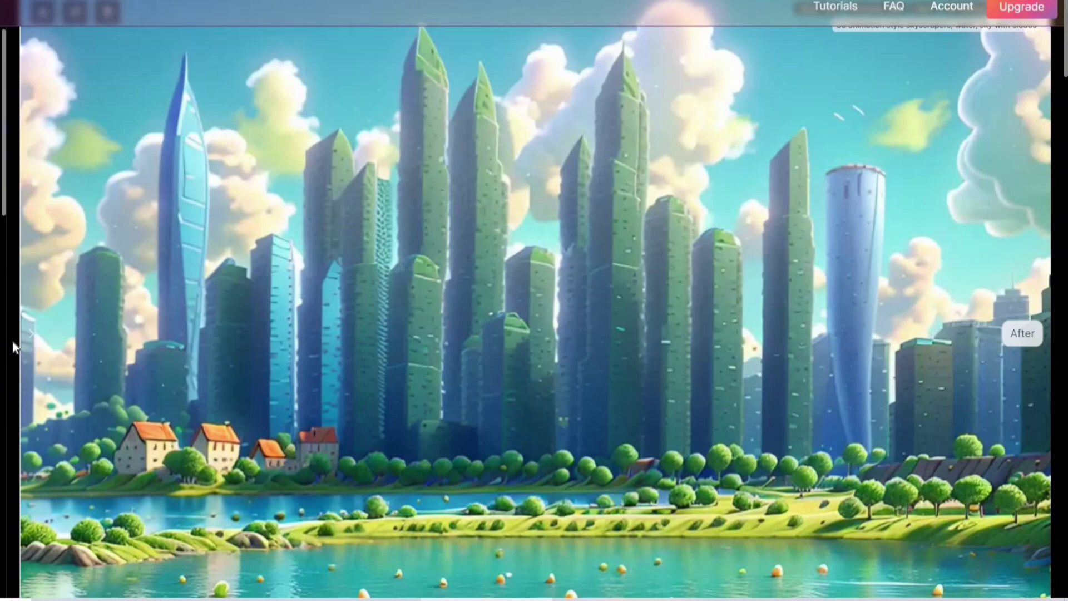
Scroll through the generated 3D-cartoon skyline of green towers, clouds and water.
scroll(363, 293, down, 3)
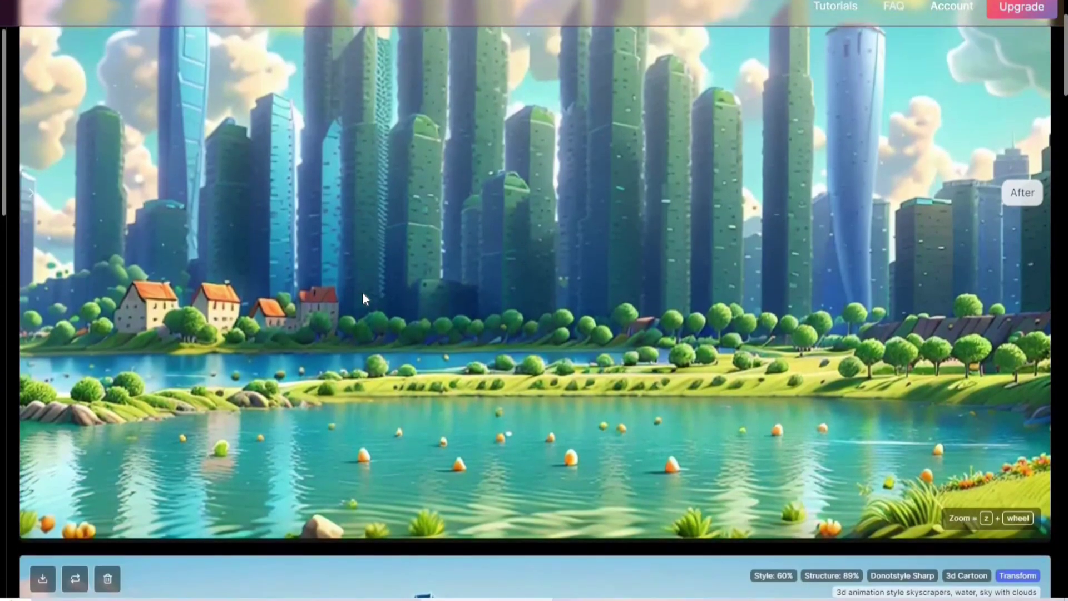
scroll(362, 291, up, 1)
scroll(362, 293, down, 1)
scroll(363, 292, up, 3)
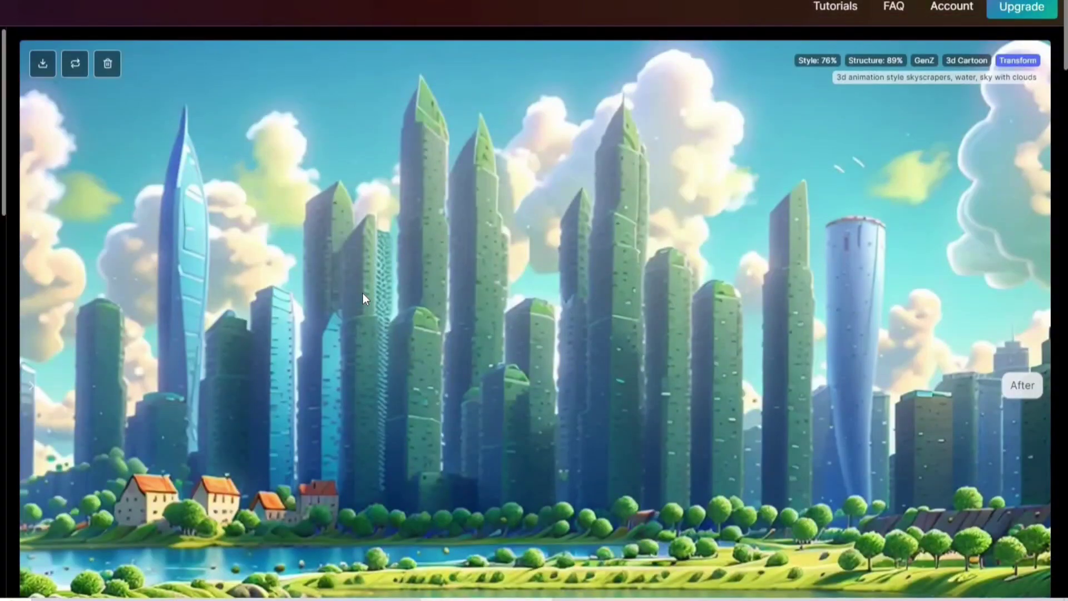
scroll(401, 233, down, 2)
scroll(401, 232, up, 2)
scroll(402, 232, down, 2)
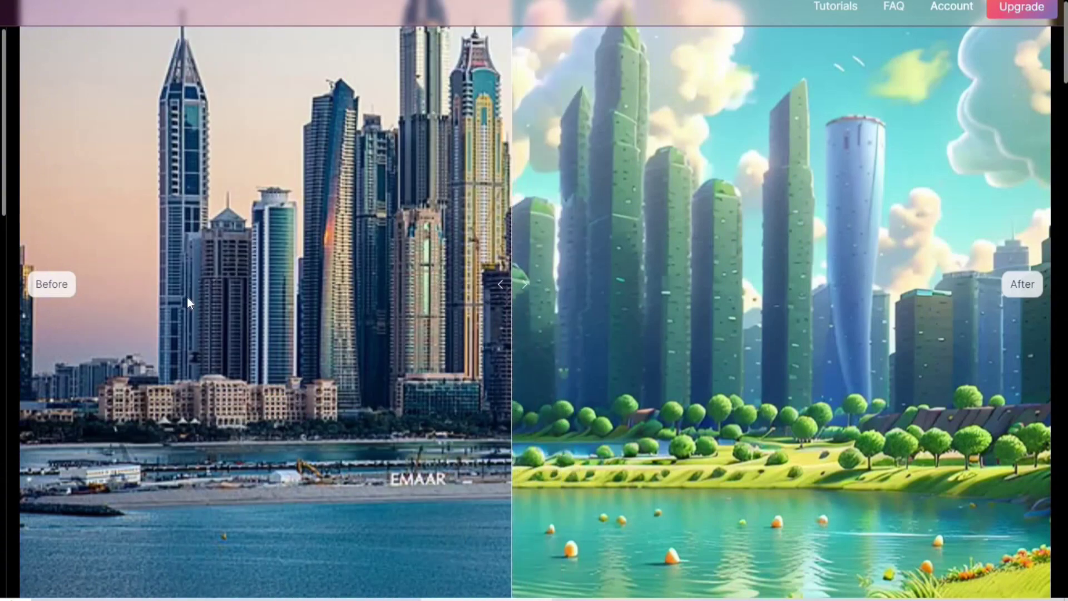
scroll(109, 361, down, 2)
scroll(110, 361, up, 3)
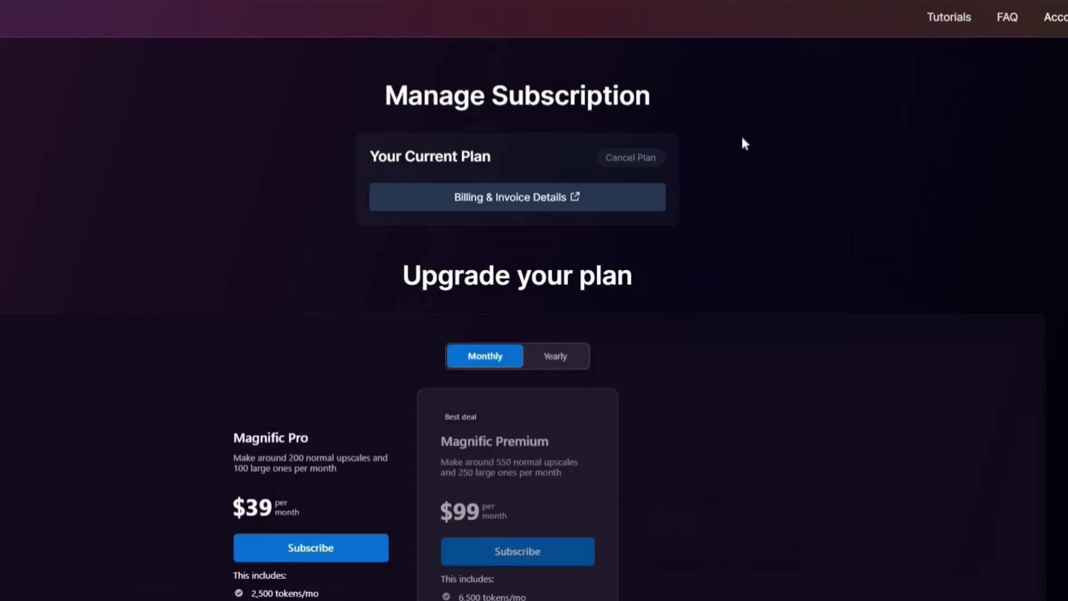
Highlight the Magnific Pro plan's description, upscale allowance, $39 price and 2,500 tokens/mo allowance.
scroll(744, 144, down, 3)
scroll(745, 143, down, 2)
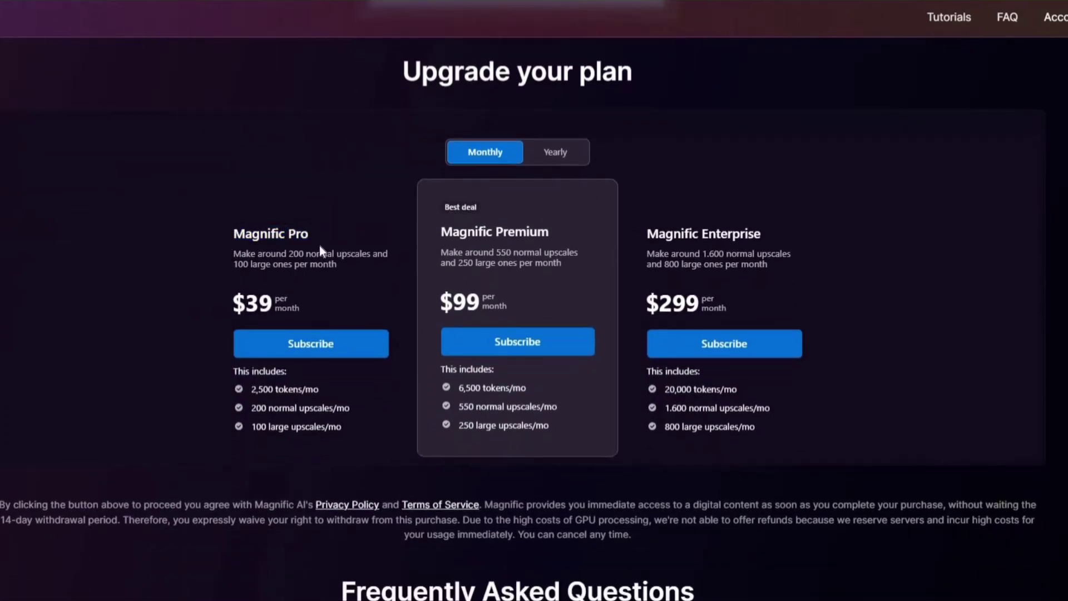
drag(234, 253, 312, 254)
drag(234, 253, 389, 253)
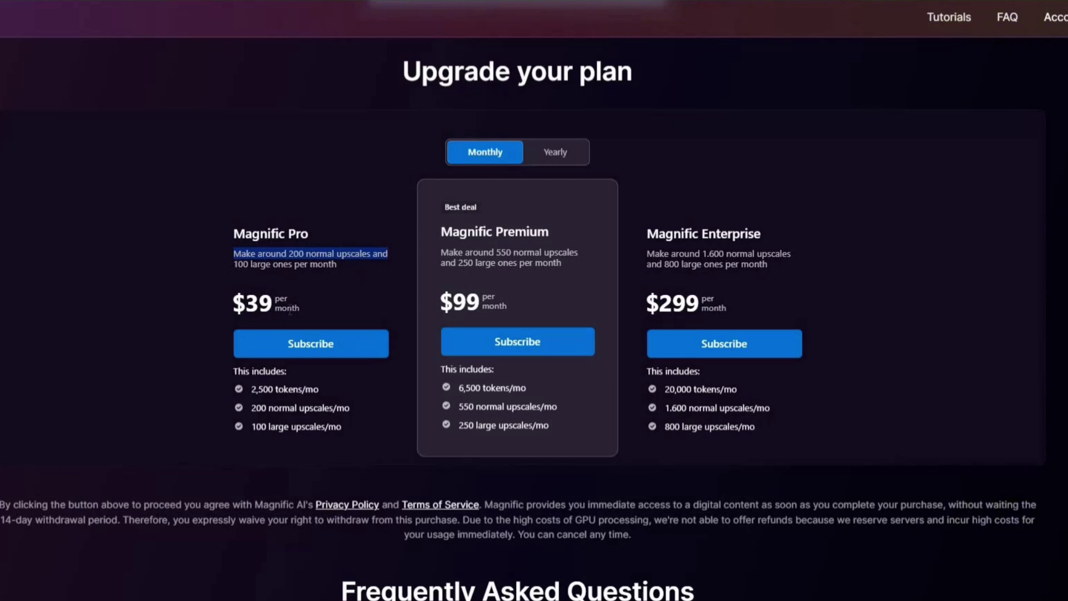
drag(274, 310, 211, 303)
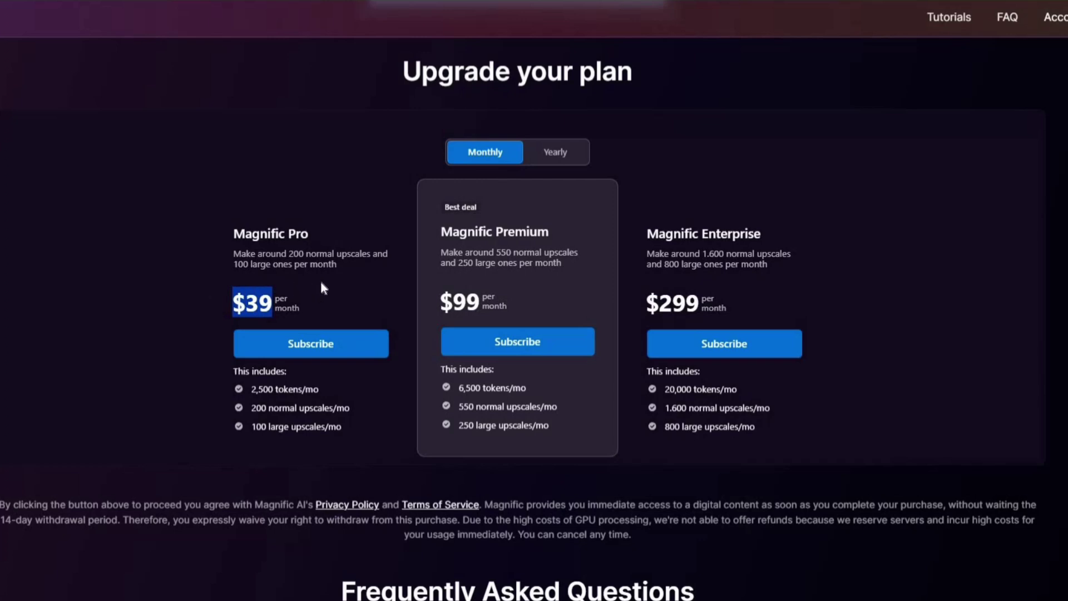
drag(335, 385, 257, 389)
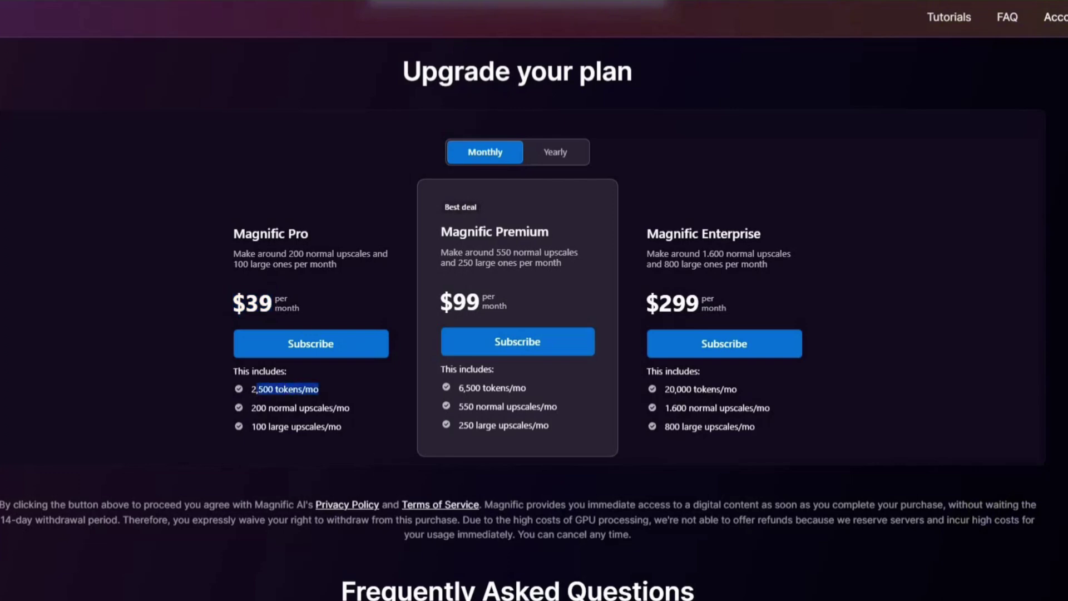
key(super)
In Calculator, compute 2500 / 5 = 500, then clear it and enter 250.
text(kalkulator)
key(Return)
text(2500)
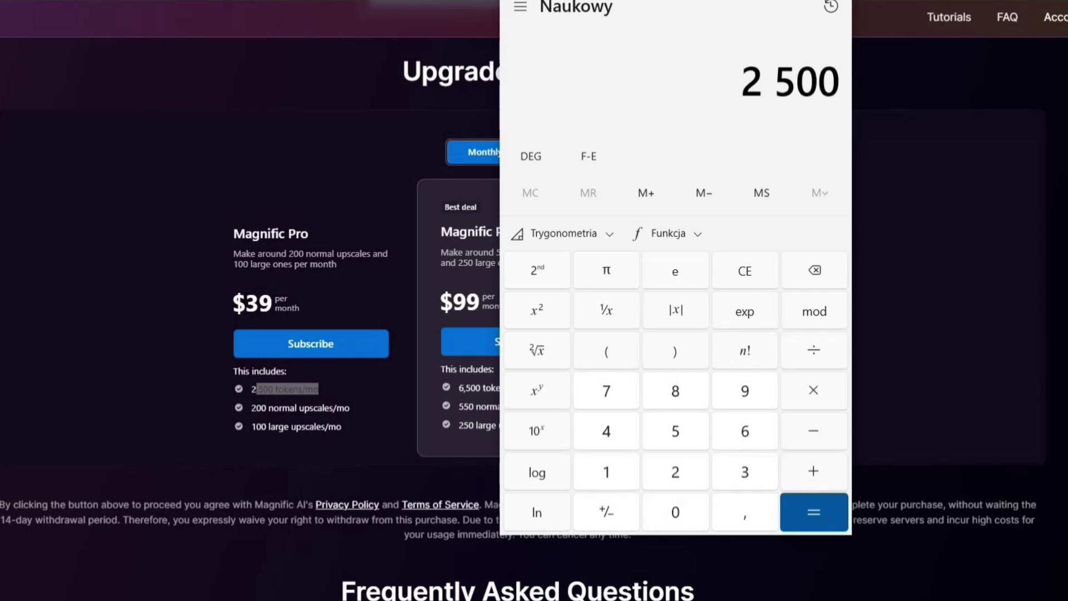
text(/5)
key(Return)
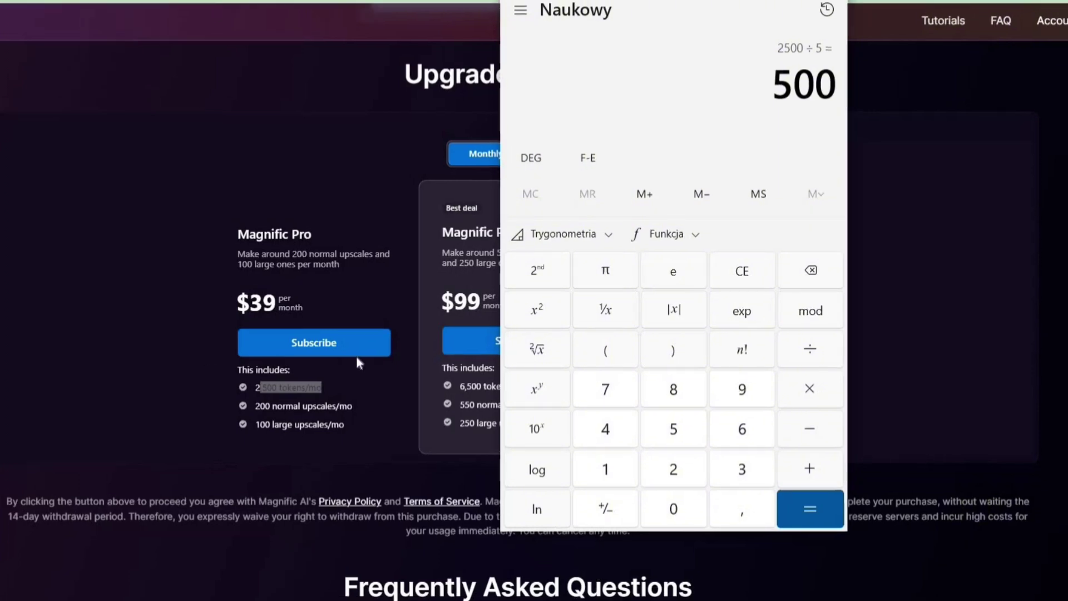
click(750, 275)
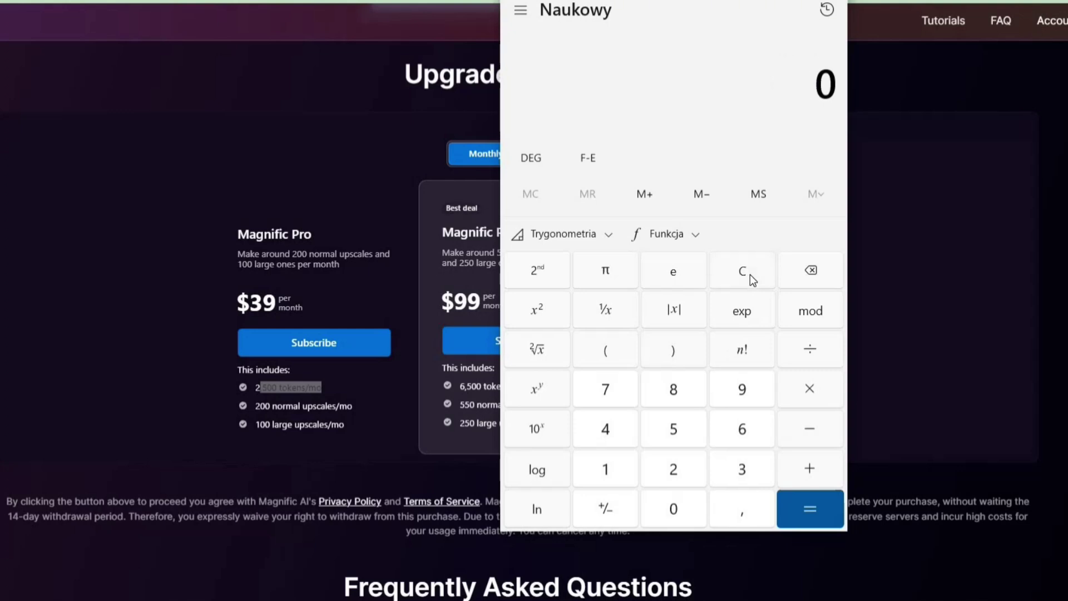
text(250)
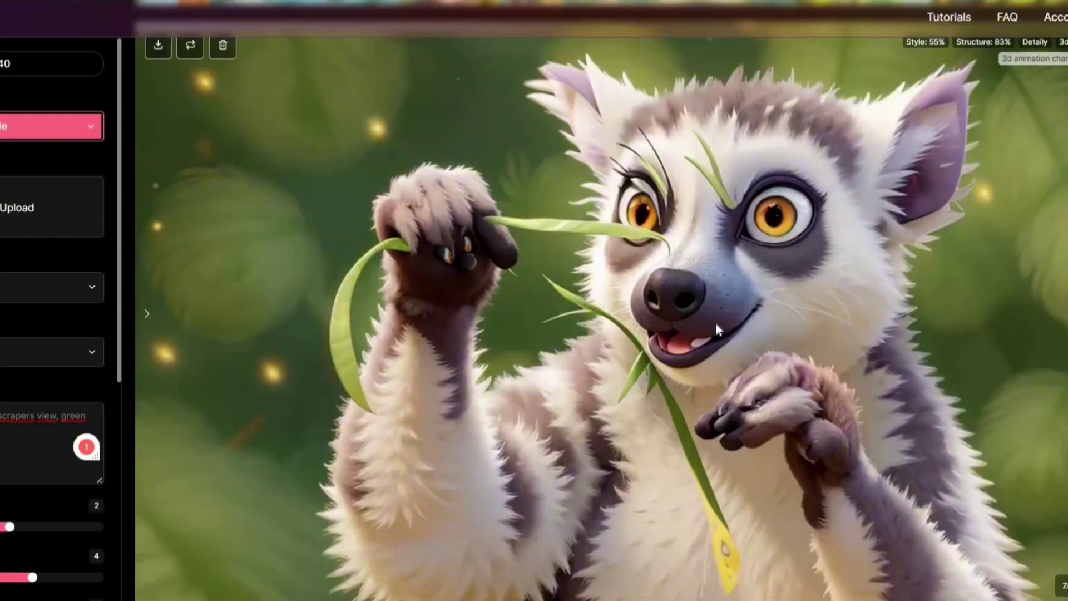
Scroll the results gallery past the anime-styled street murals to the portrait comparisons.
scroll(715, 330, down, 10)
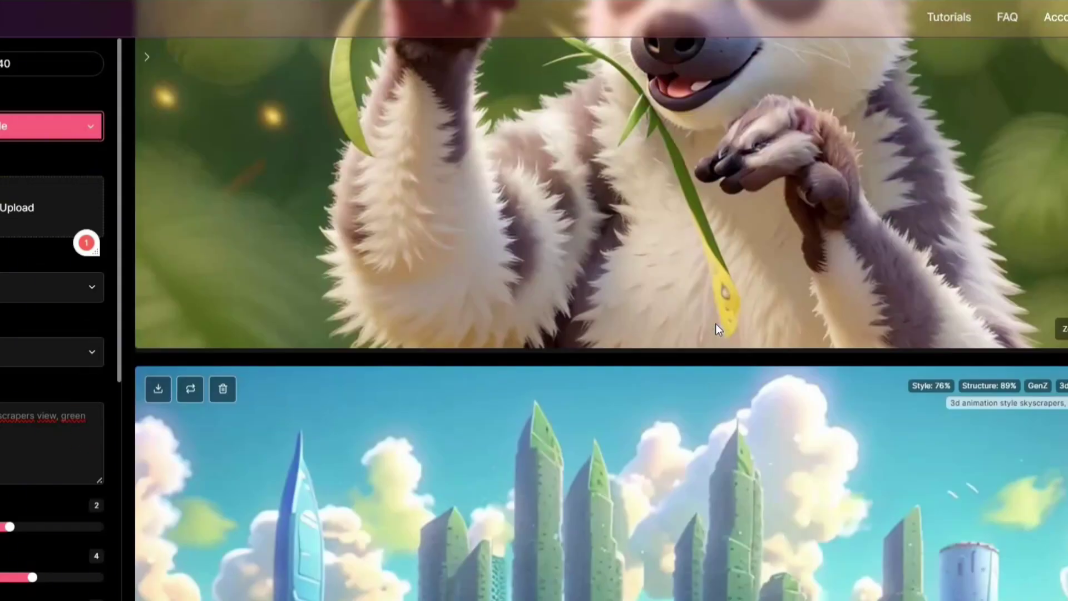
scroll(716, 322, down, 10)
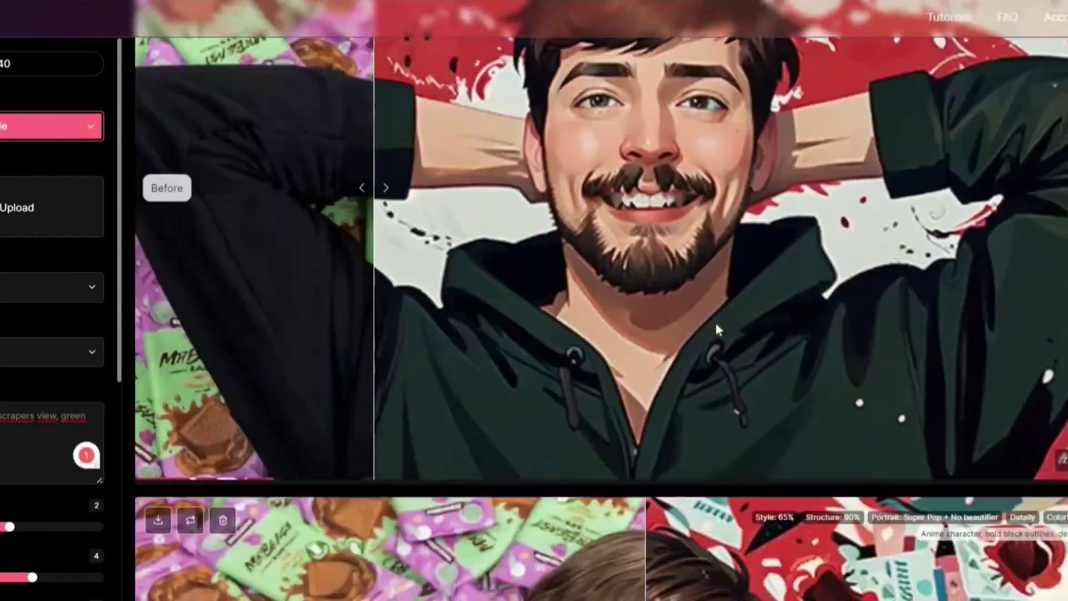
scroll(715, 329, down, 5)
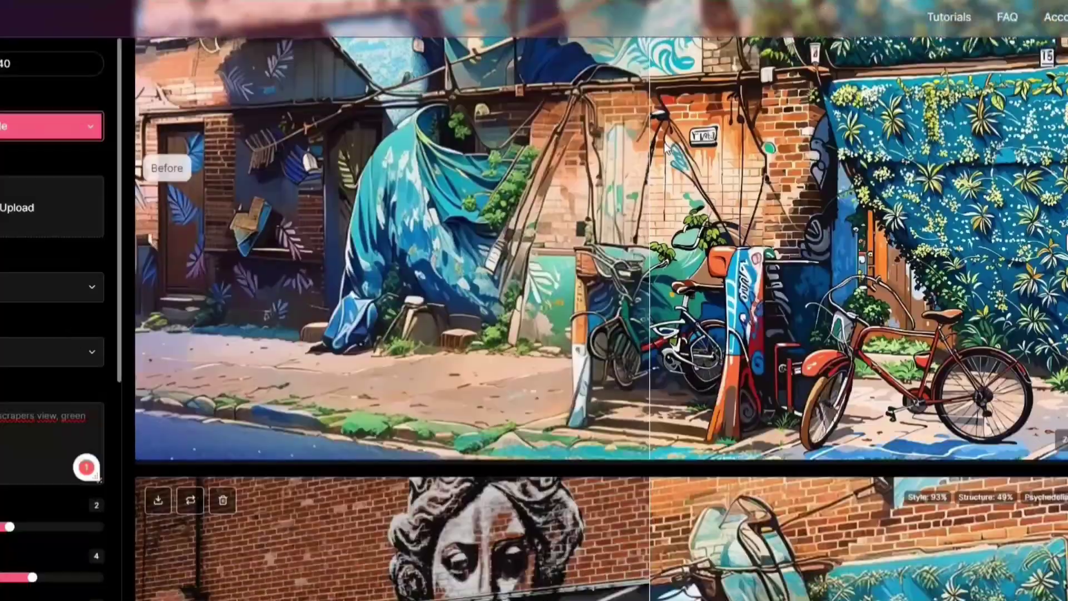
scroll(666, 146, down, 5)
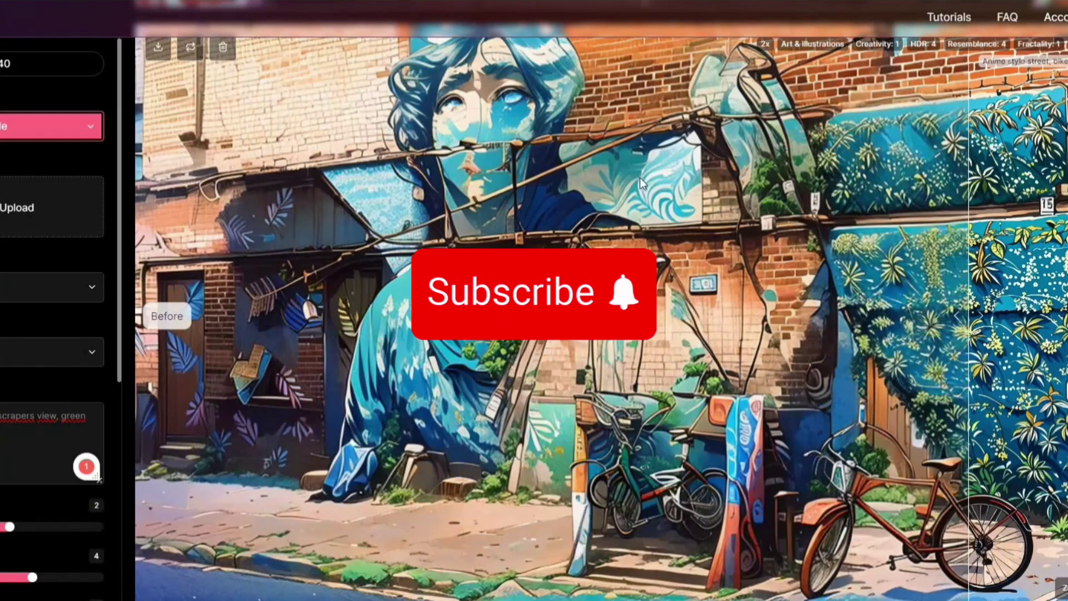
scroll(593, 292, down, 8)
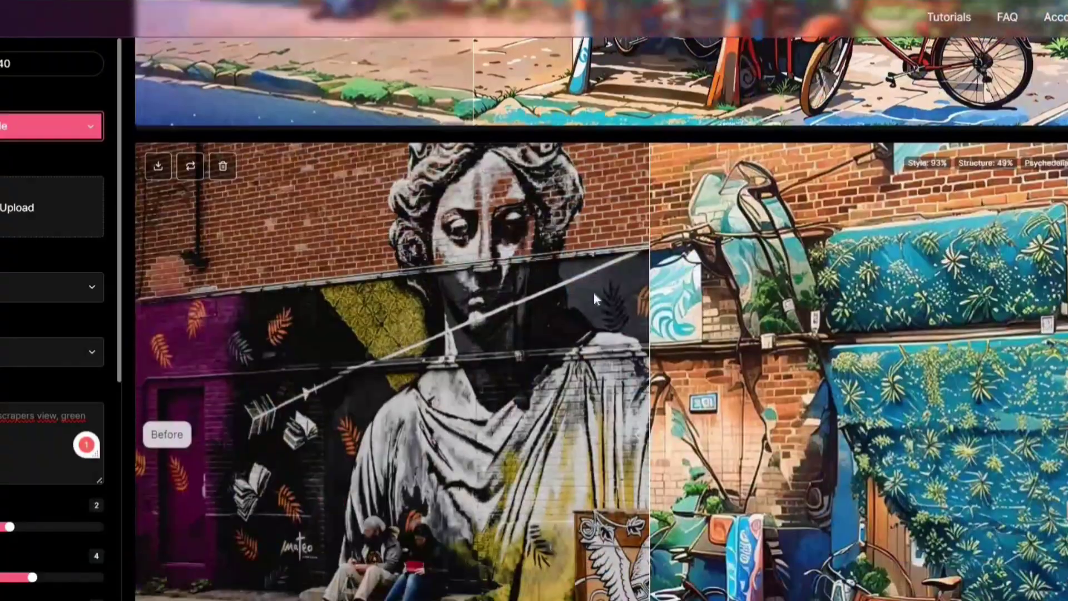
scroll(806, 301, down, 2)
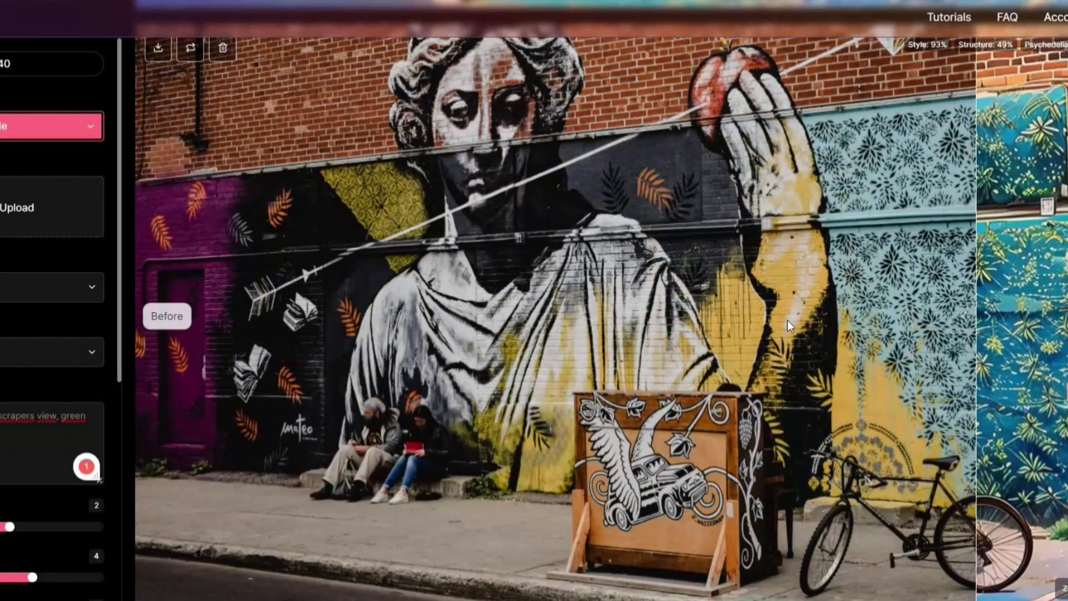
scroll(624, 289, down, 8)
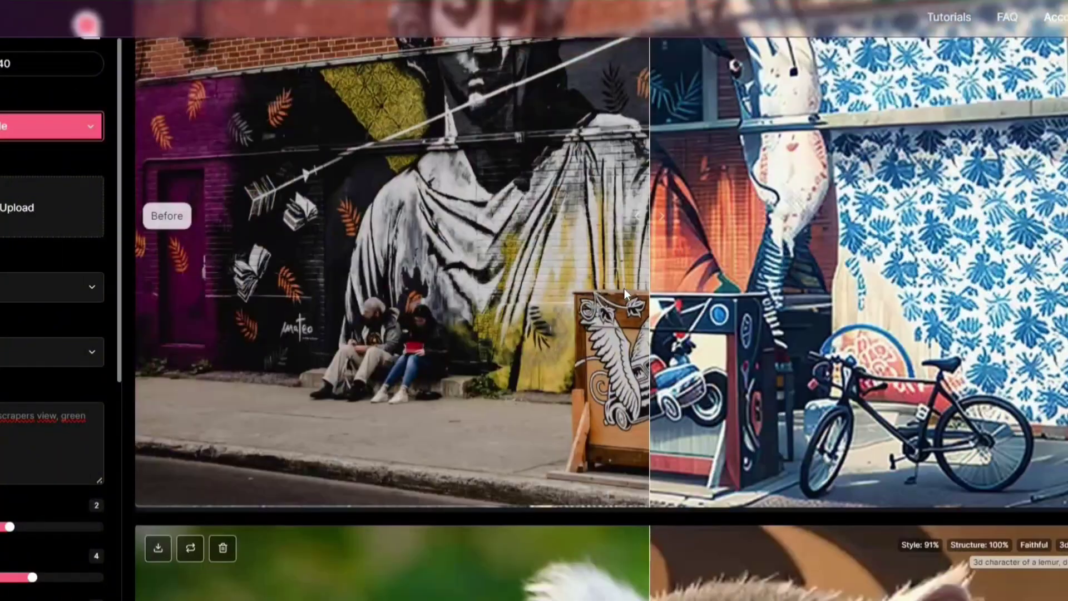
scroll(624, 288, down, 18)
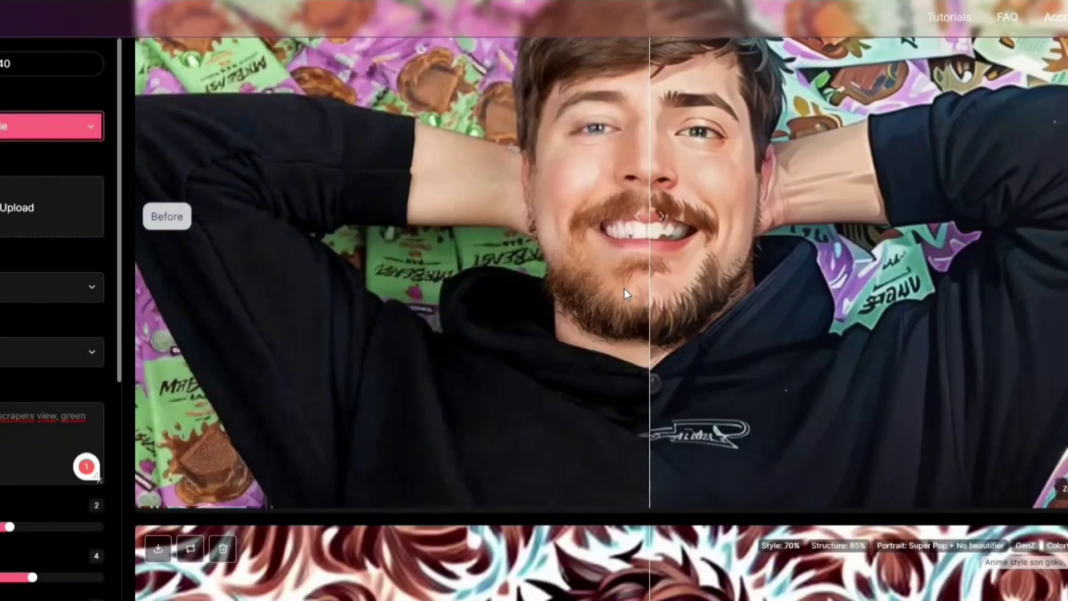